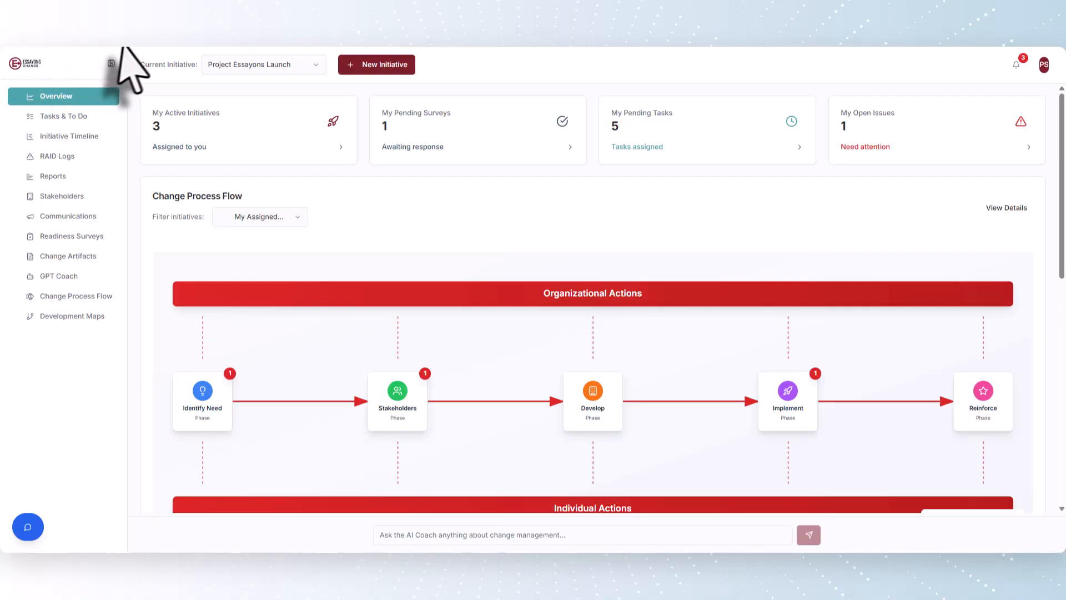
Step: Open Tasks & To Do and switch the current initiative to Demonstration Initiative
{"action": "left_click", "coordinate": [75, 118]}
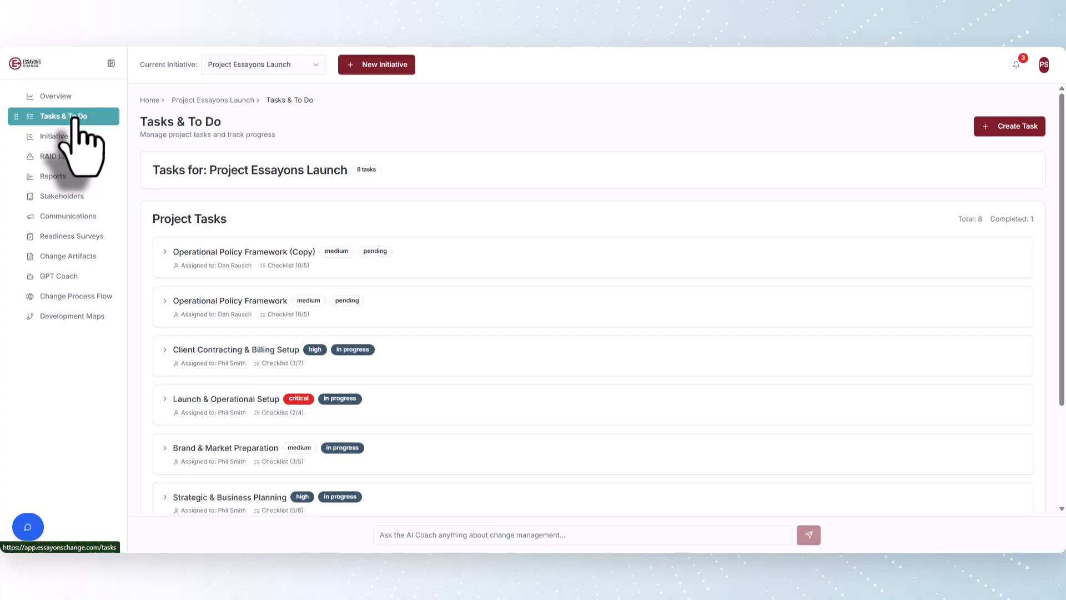
{"action": "left_click", "coordinate": [298, 66]}
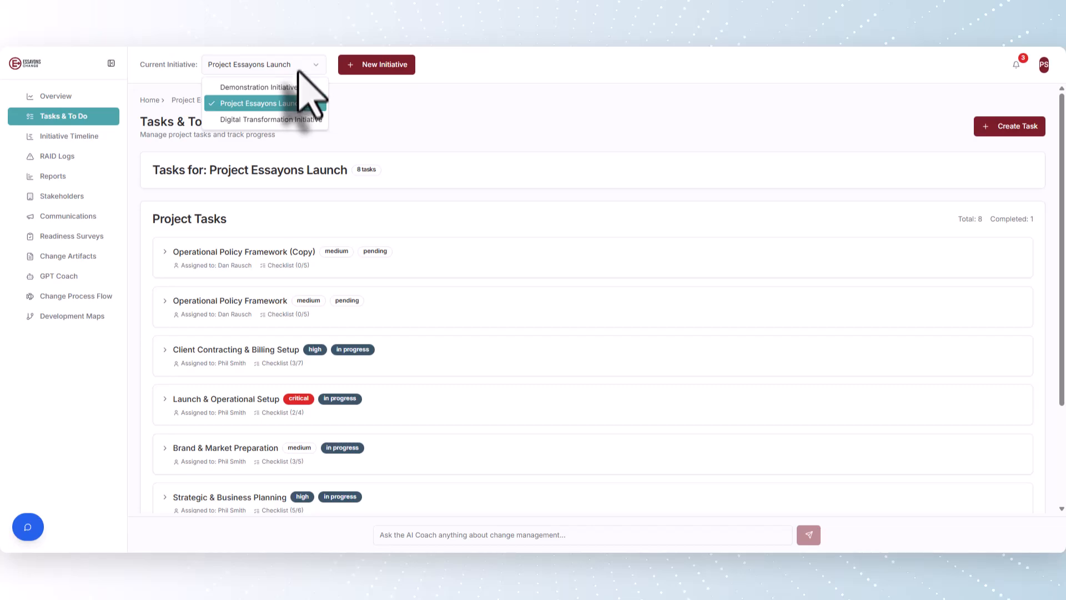
{"action": "left_click", "coordinate": [279, 89]}
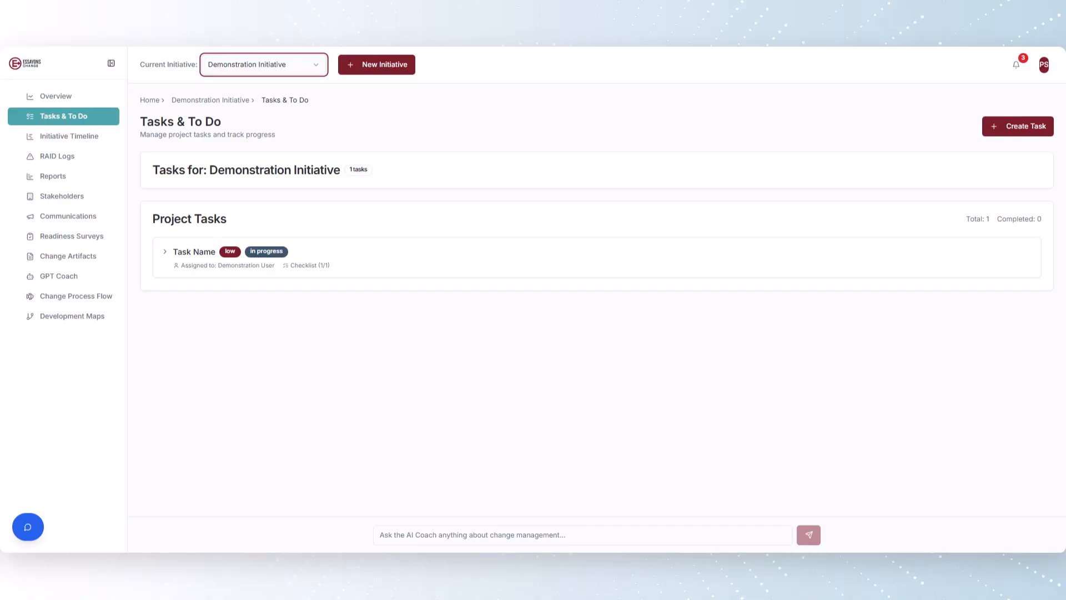
Step: Start a new task named "Conduct Stakeholder Impact Assessment" and paste the prepared text into its description
{"action": "left_click", "coordinate": [1021, 127]}
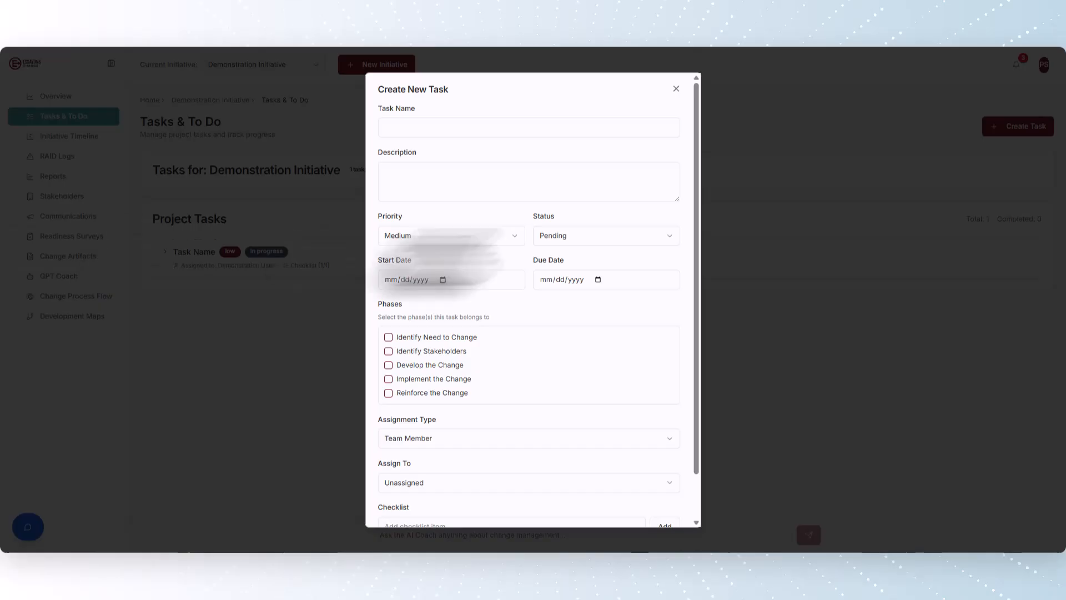
{"action": "left_click", "coordinate": [504, 134]}
{"action": "type", "text": "Conduct Stakeholder Impact Assessment"}
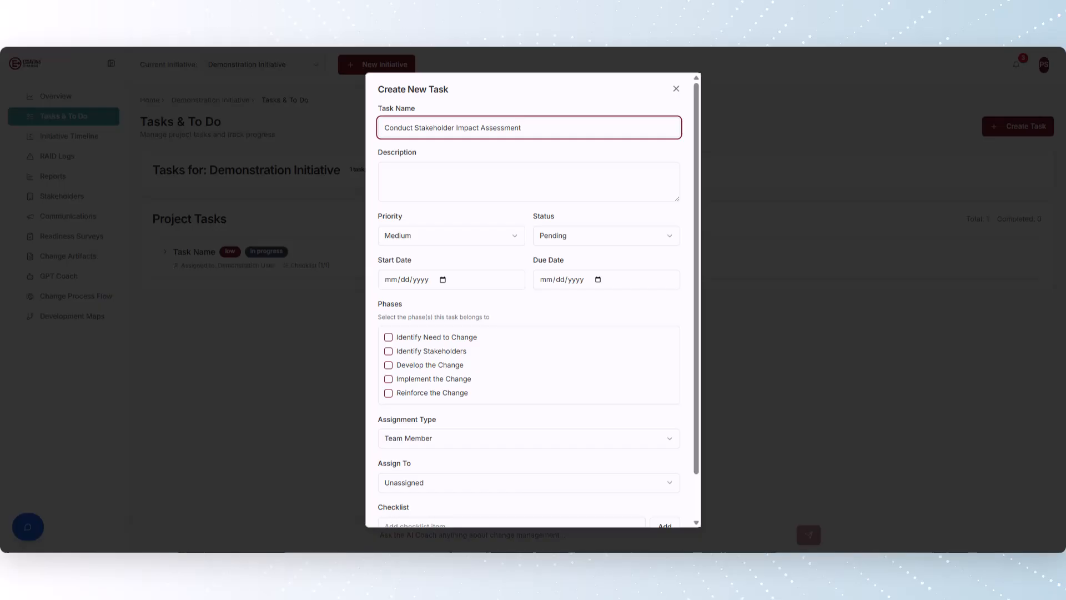
{"action": "key", "text": "alt+Tab"}
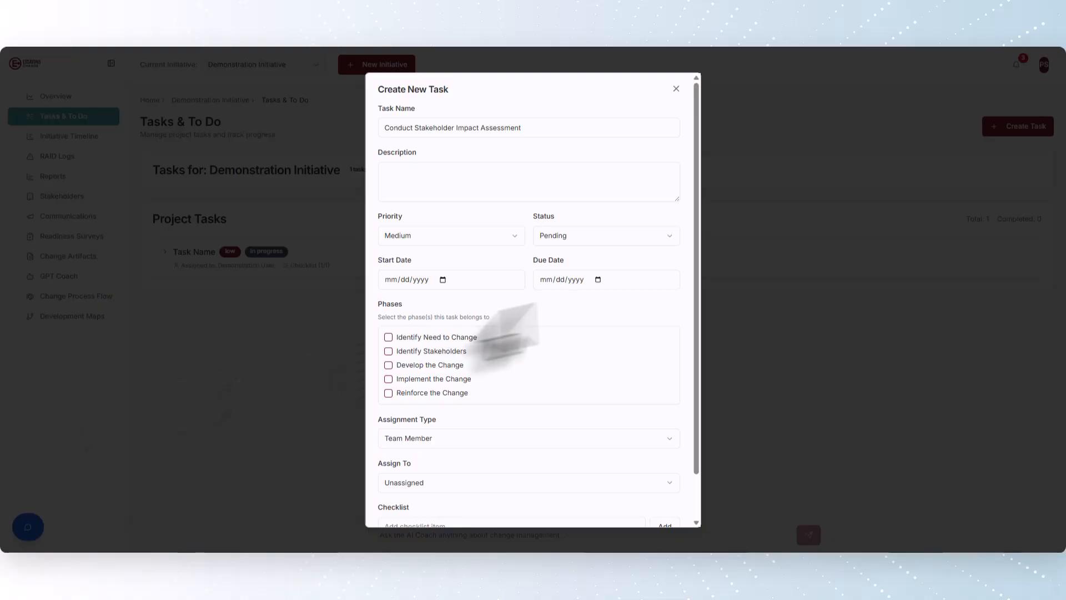
{"action": "left_click", "coordinate": [465, 186]}
{"action": "key", "text": "ctrl+v"}
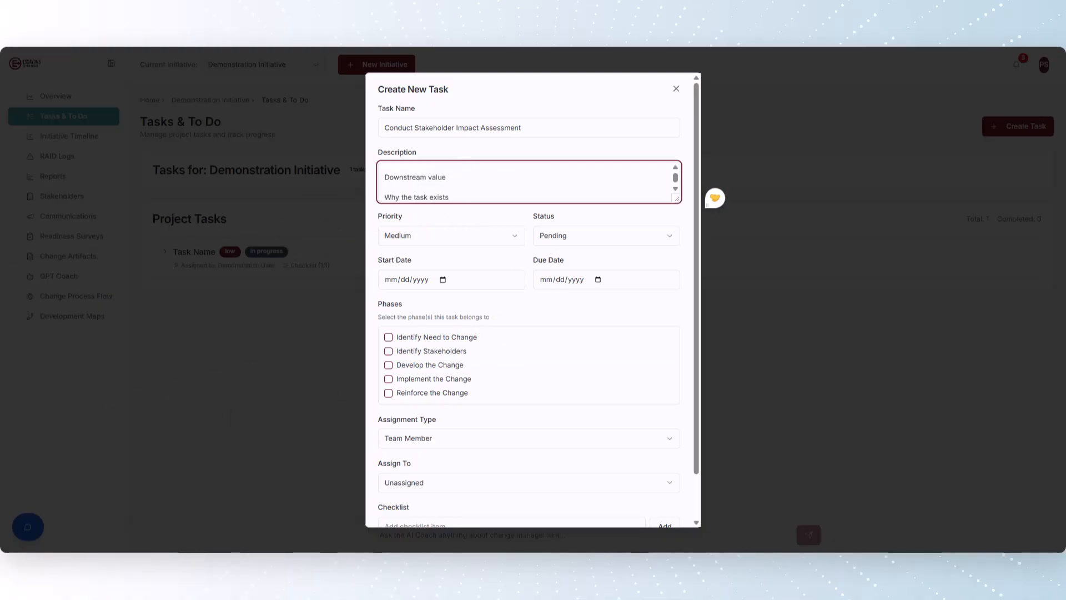
Step: Set the new task's priority to Medium and its status to Pending
{"action": "left_click", "coordinate": [489, 237]}
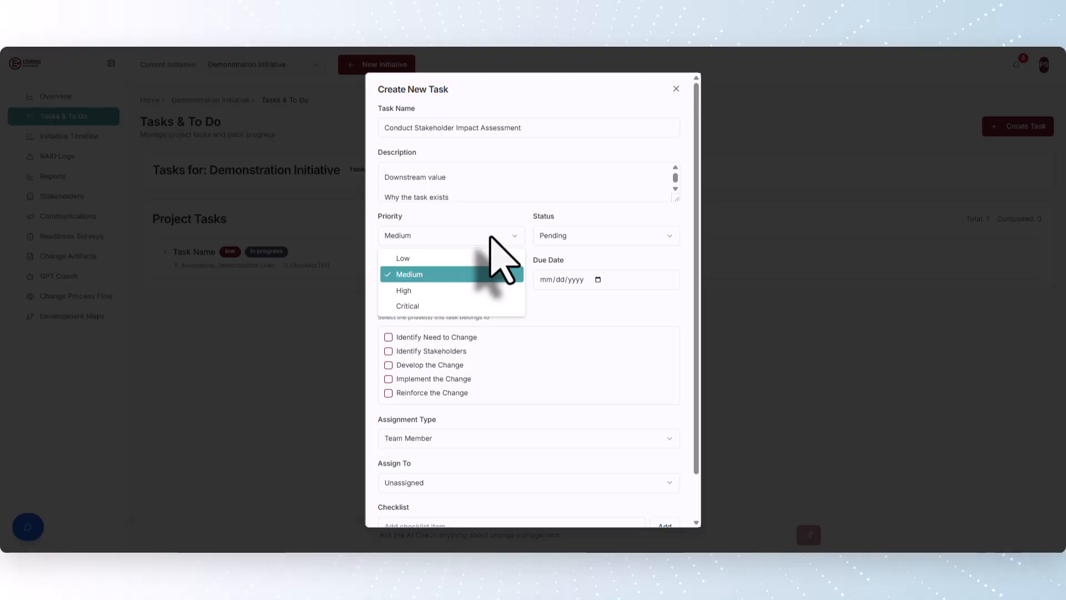
{"action": "left_click", "coordinate": [456, 275]}
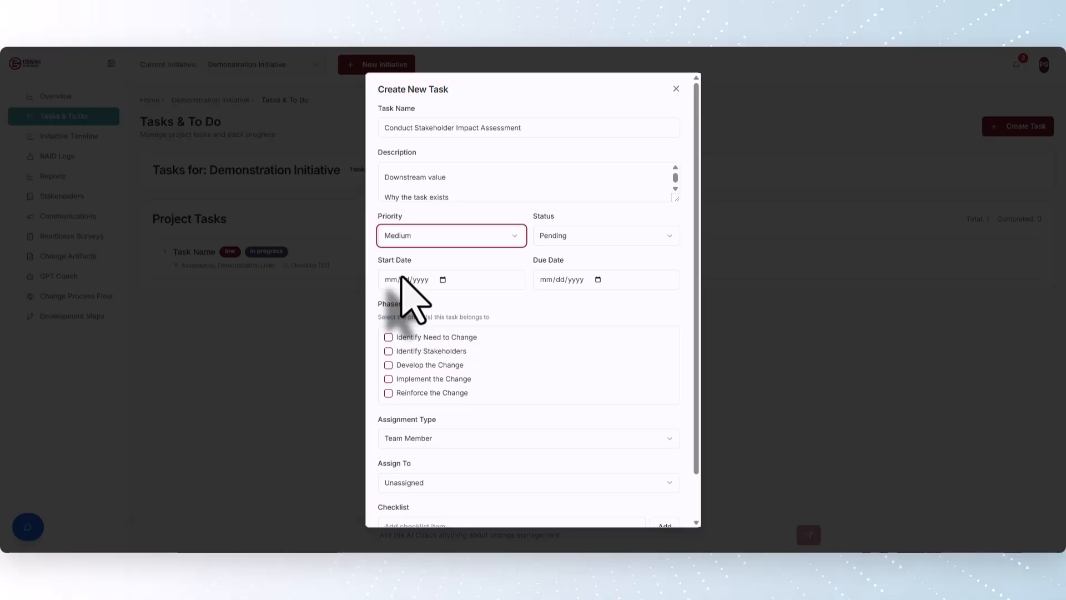
{"action": "left_click", "coordinate": [612, 234]}
{"action": "left_click", "coordinate": [608, 259]}
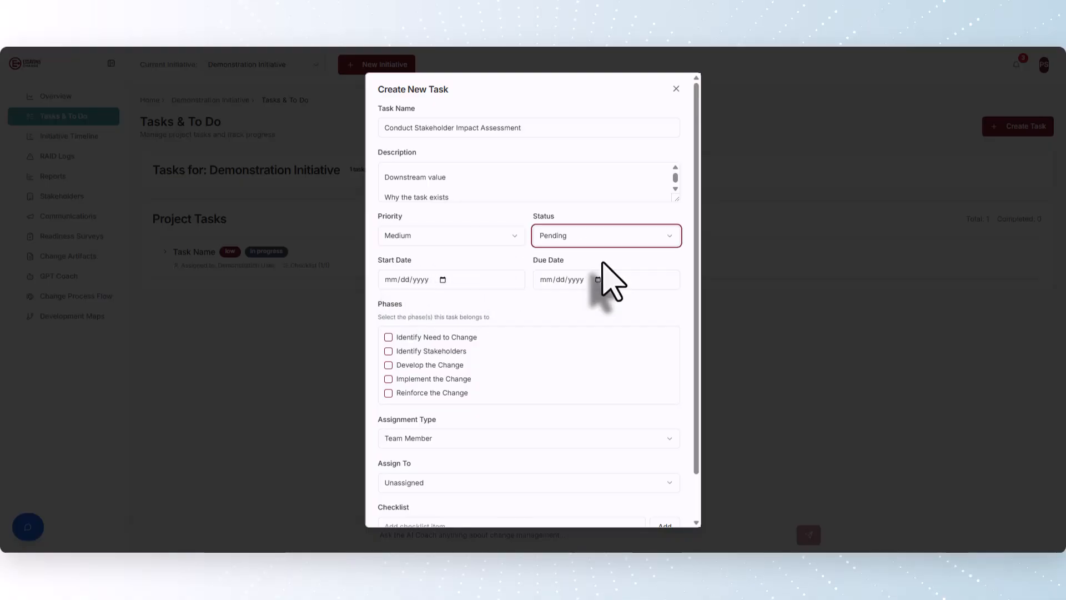
Step: Set the start date to 02/02/2026 and the due date to 02/20/2026, and select the Identify Need to Change phase
{"action": "left_click", "coordinate": [443, 279]}
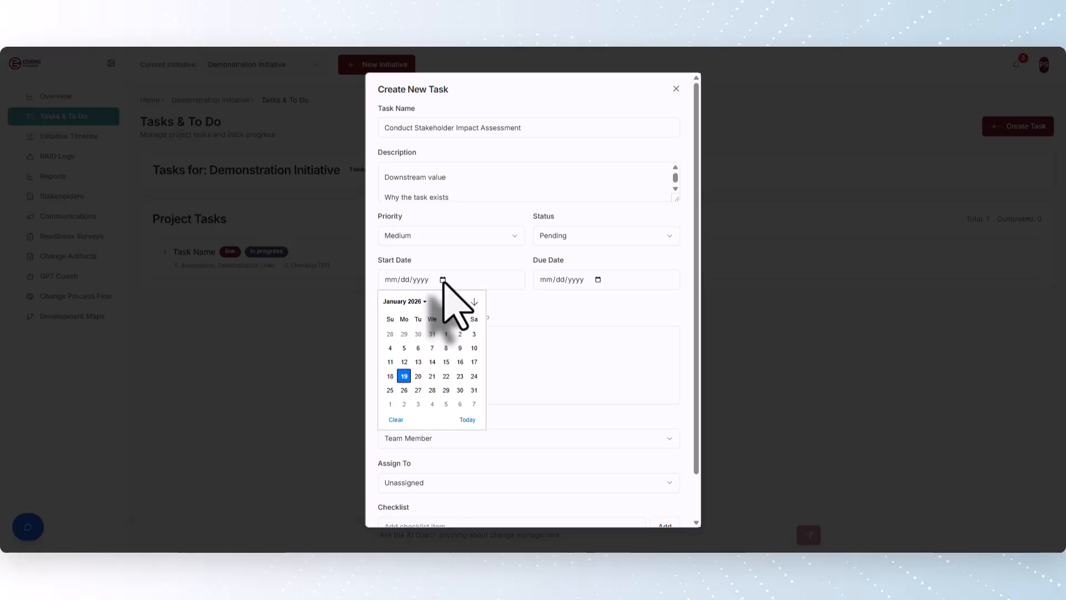
{"action": "left_click", "coordinate": [404, 404]}
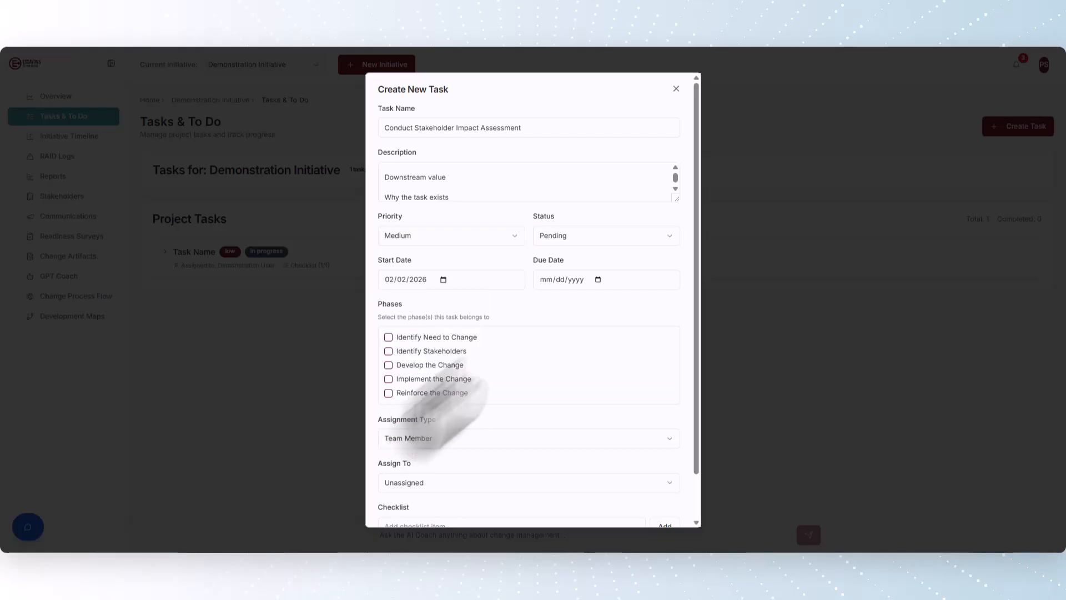
{"action": "left_click", "coordinate": [598, 279]}
{"action": "left_click", "coordinate": [630, 301]}
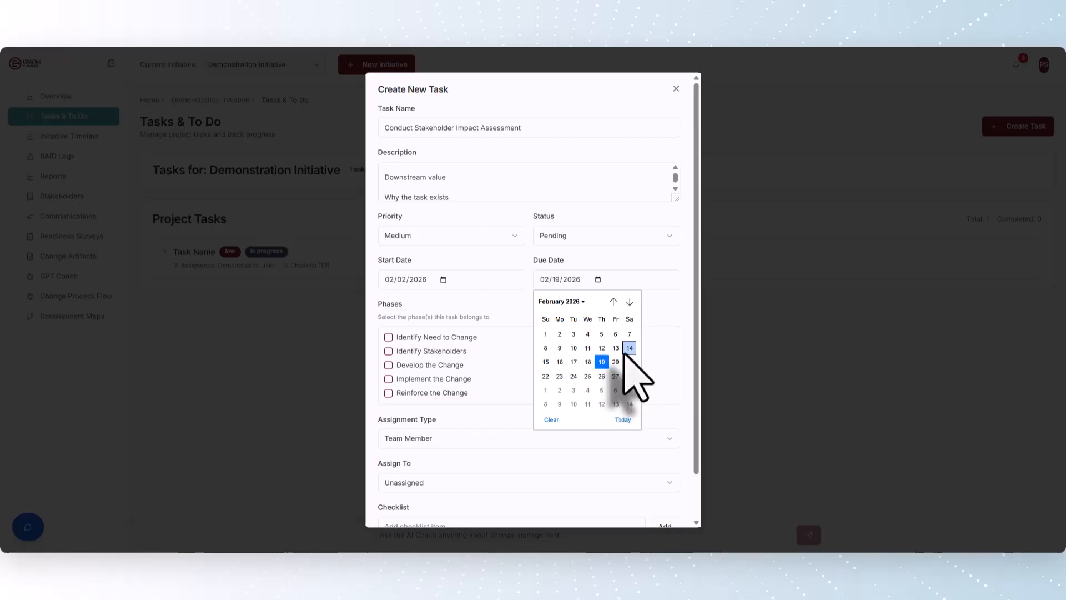
{"action": "left_click", "coordinate": [615, 361]}
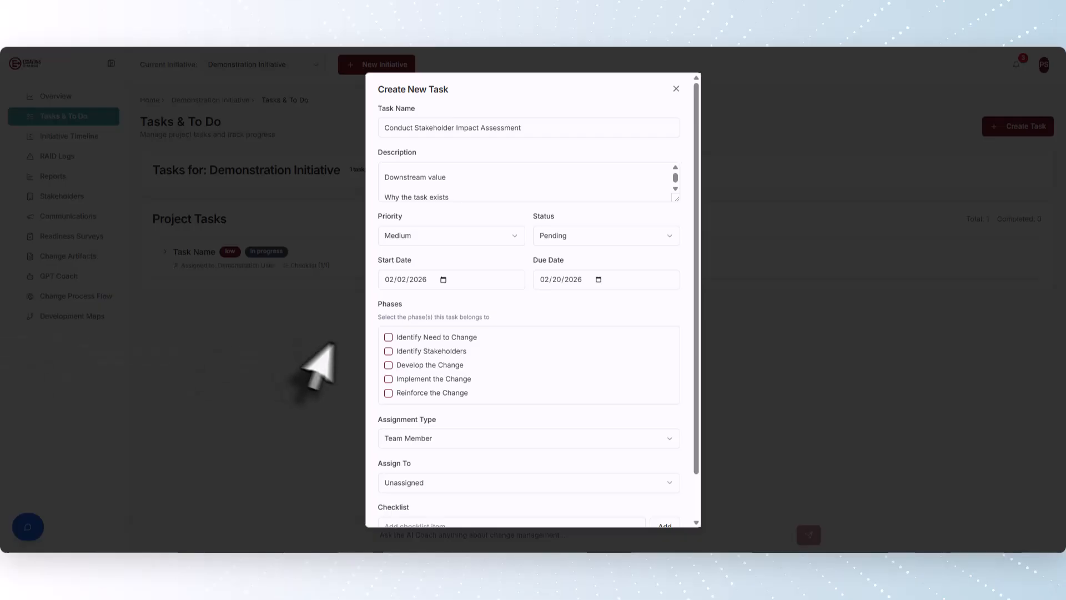
{"action": "left_click", "coordinate": [389, 338]}
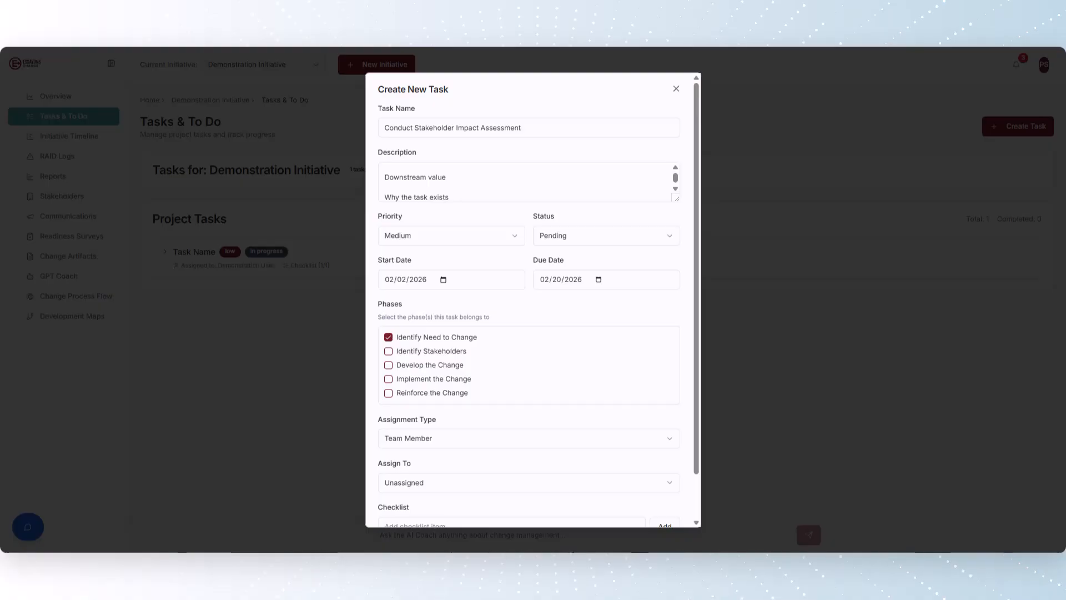
{"action": "scroll", "coordinate": [541, 439], "scroll_direction": "down", "scroll_amount": 1}
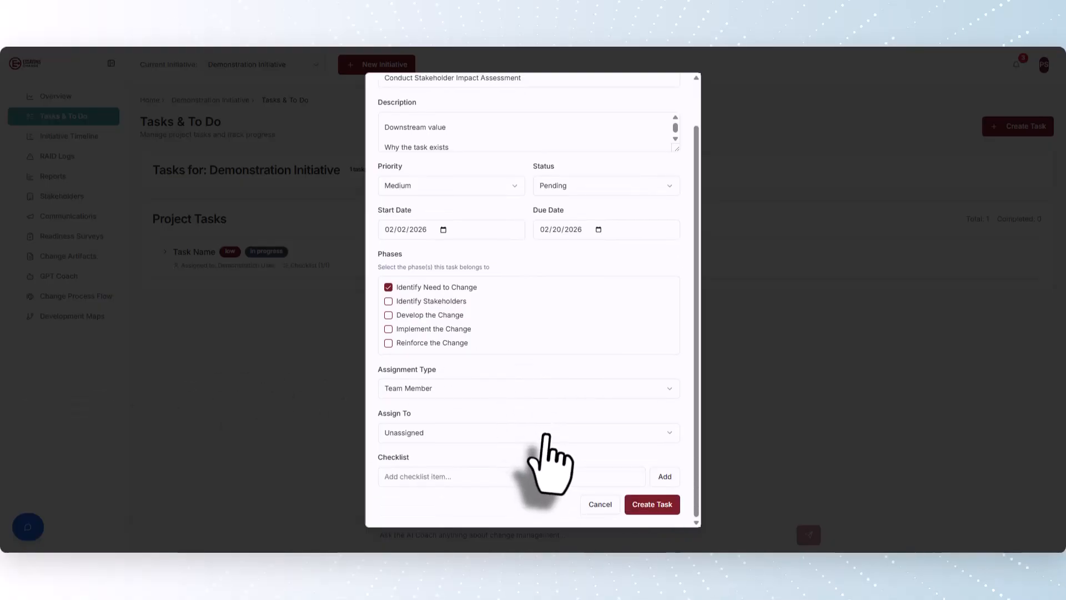
Step: Try the External Email assignment type for the task and return it to Team Member
{"action": "left_click", "coordinate": [553, 391]}
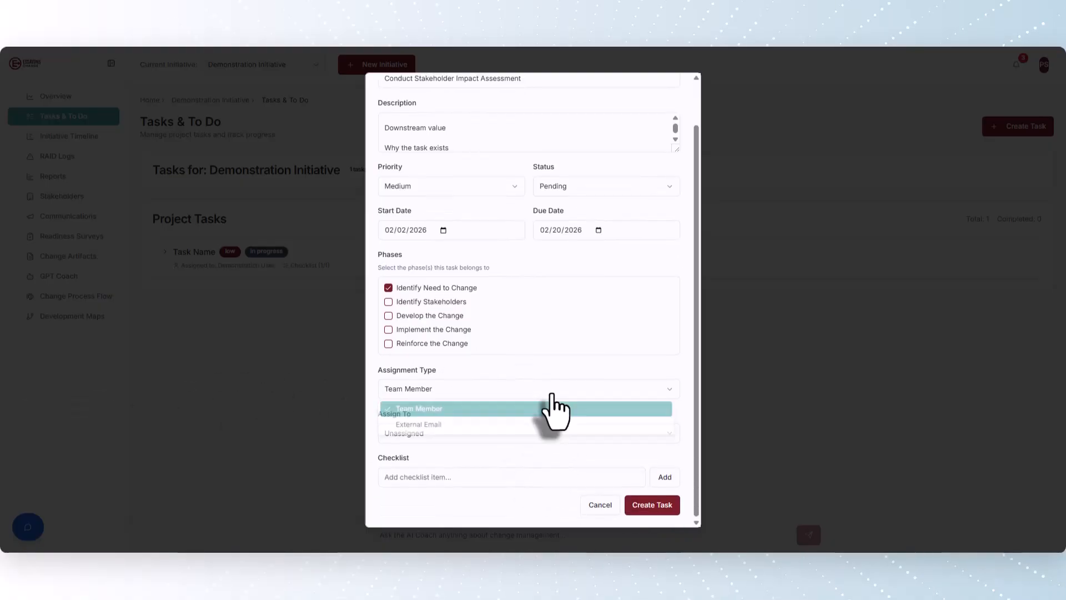
{"action": "left_click", "coordinate": [492, 428]}
{"action": "left_click", "coordinate": [396, 434]}
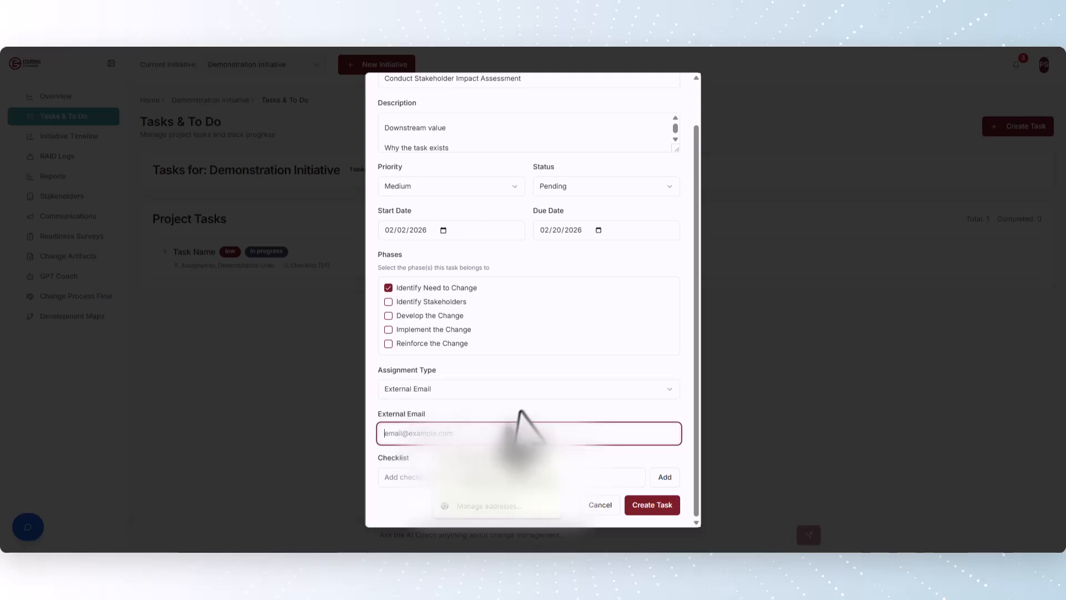
{"action": "left_click", "coordinate": [521, 392]}
{"action": "left_click", "coordinate": [466, 411]}
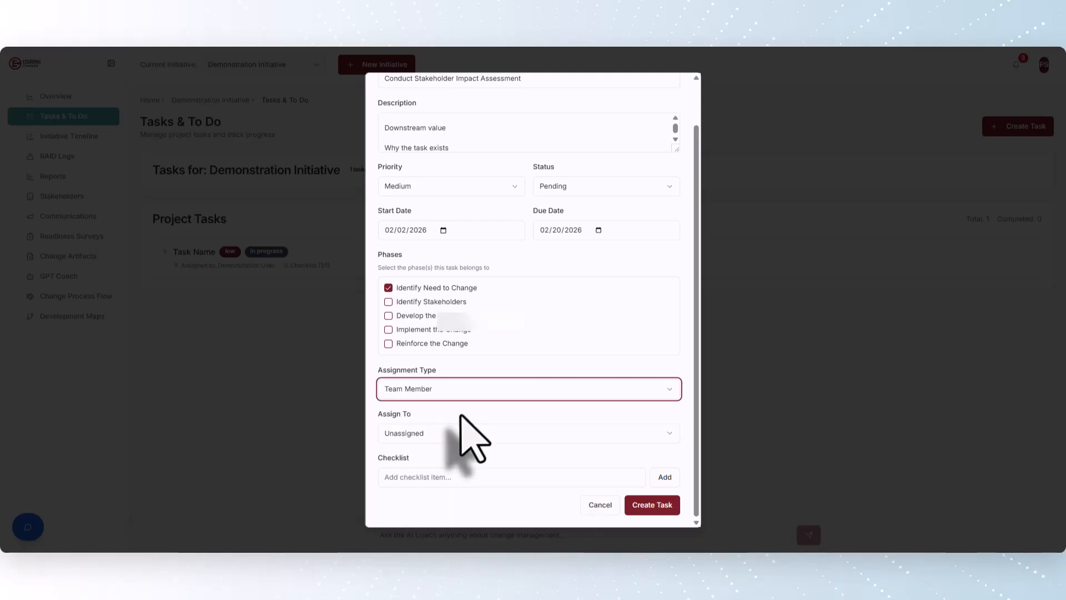
Step: Assign the task to the second-to-last listed team member and add the checklist item "Identify primary and secondary stakeholder groups"
{"action": "left_click", "coordinate": [461, 438]}
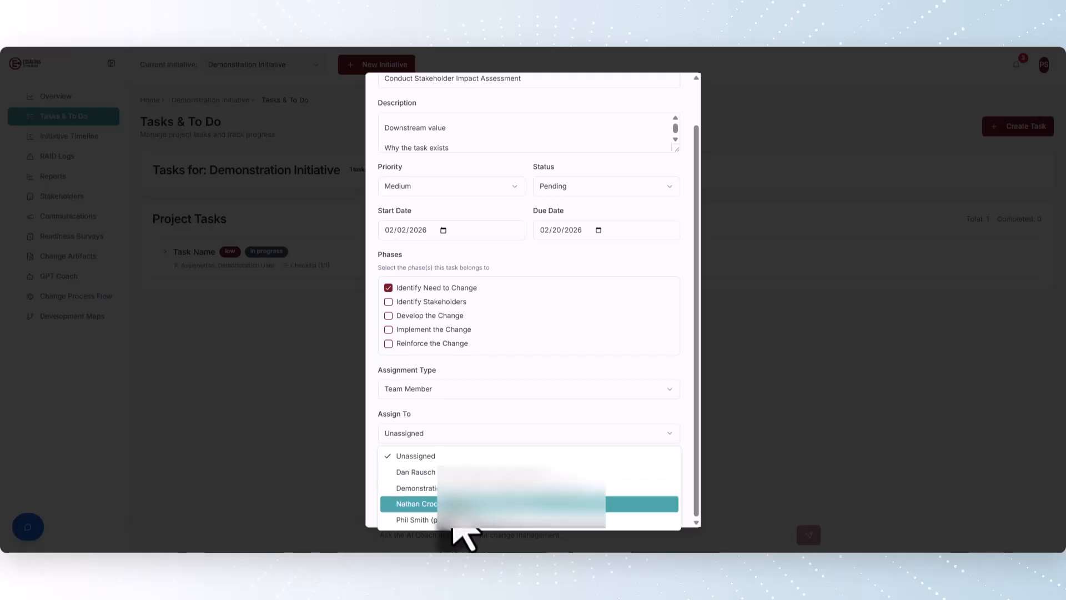
{"action": "left_click", "coordinate": [455, 503]}
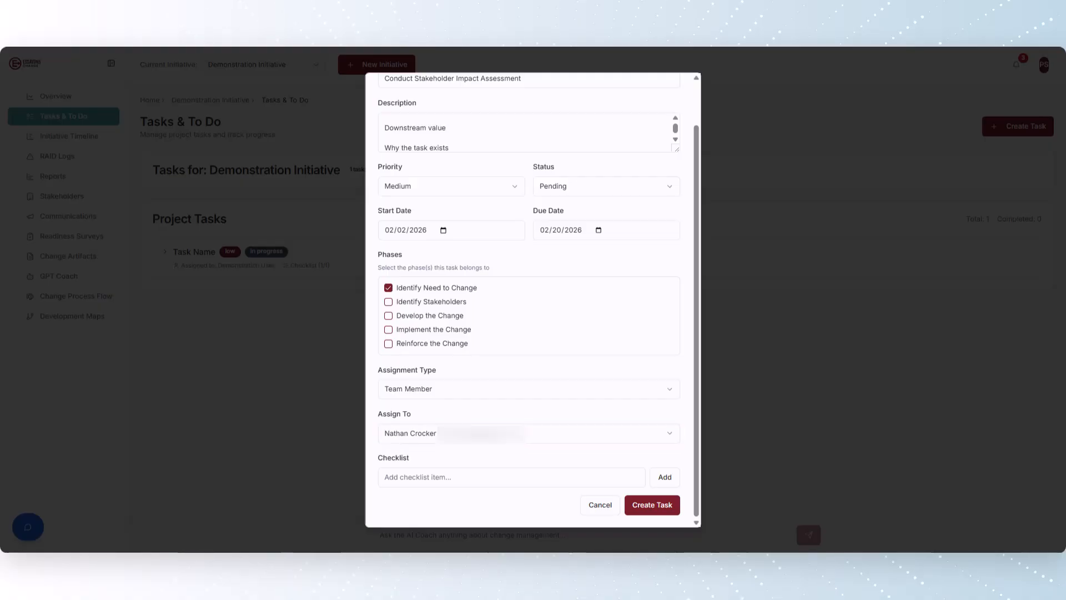
{"action": "left_click", "coordinate": [528, 476]}
{"action": "type", "text": "Identify primary and secondary stakeholder groups"}
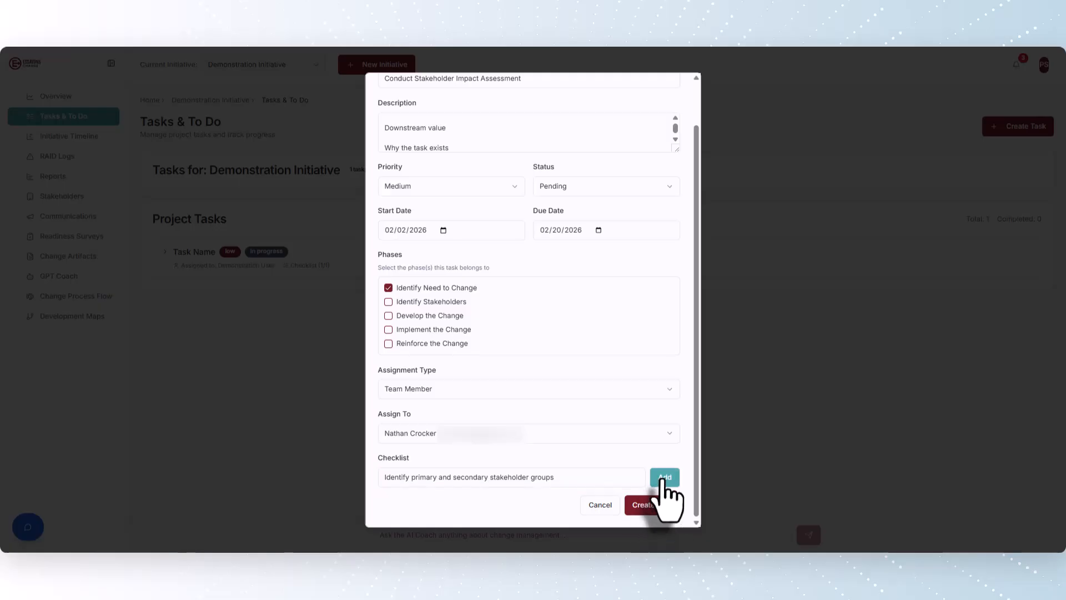
{"action": "left_click", "coordinate": [665, 476]}
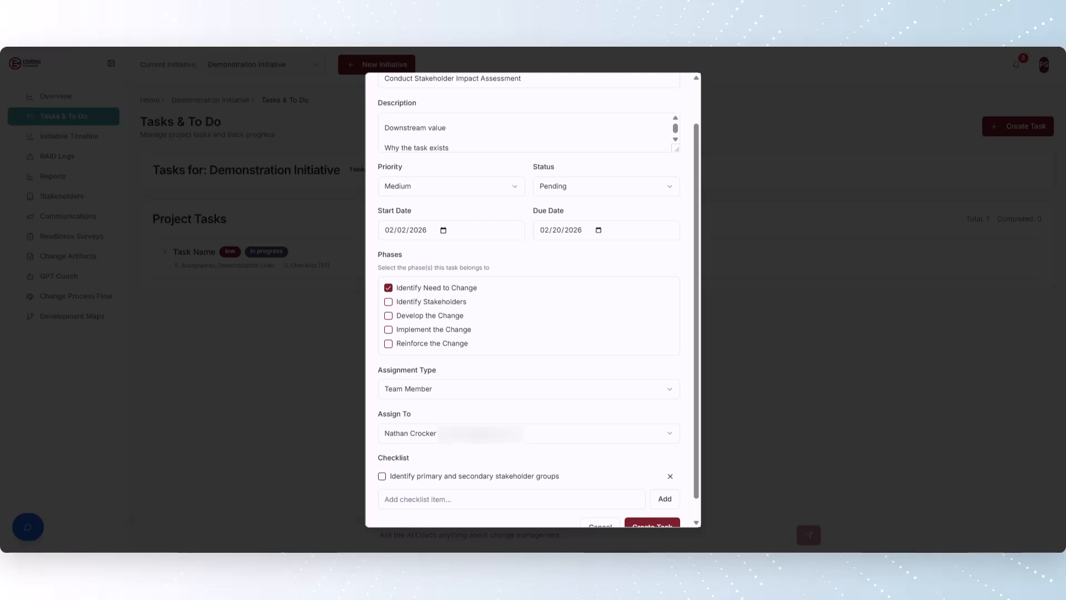
Step: Add the checklist items "Document anticipated impacts by role" and "Identify high-risk or high-resistance groups"
{"action": "left_click", "coordinate": [514, 498]}
{"action": "type", "text": "Document anticipated impacts by role"}
{"action": "left_click", "coordinate": [664, 499]}
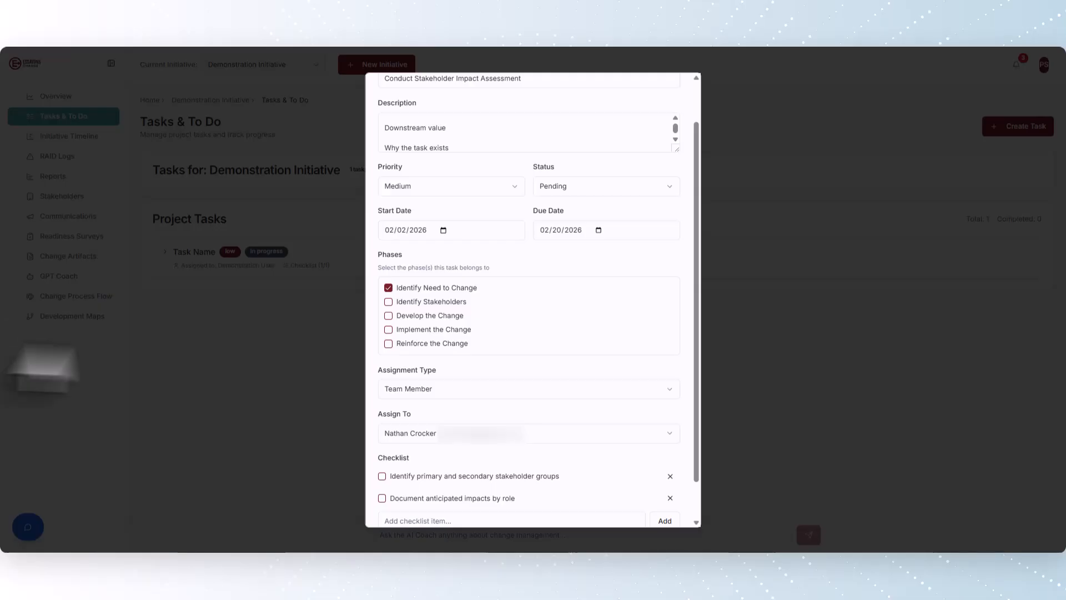
{"action": "scroll", "coordinate": [507, 467], "scroll_direction": "down", "scroll_amount": 1}
{"action": "left_click", "coordinate": [500, 476]}
{"action": "type", "text": "Identify high-risk or high-resistance groups"}
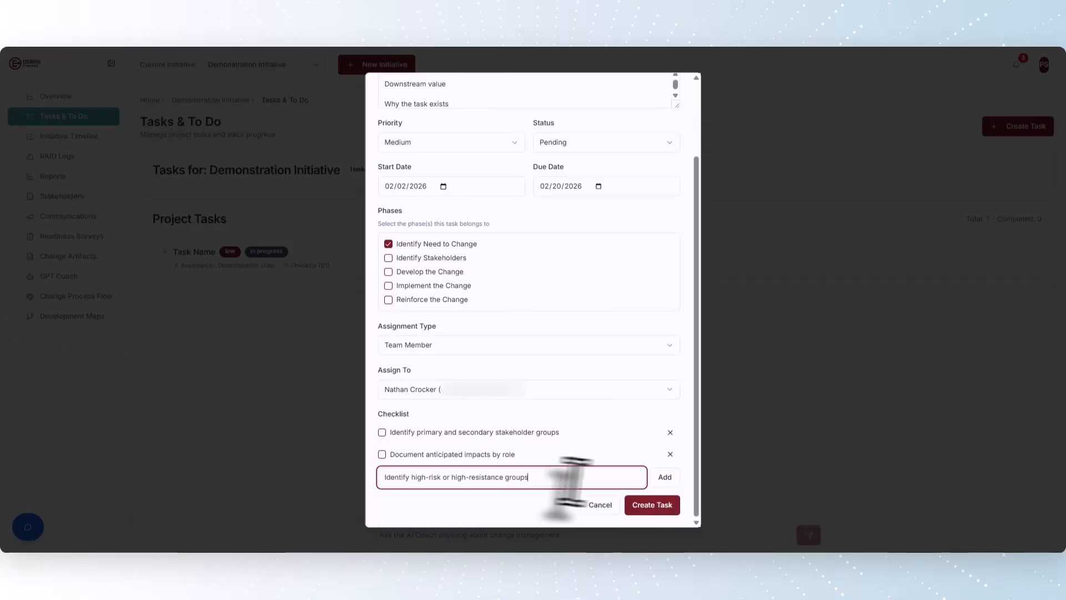
{"action": "left_click", "coordinate": [665, 475]}
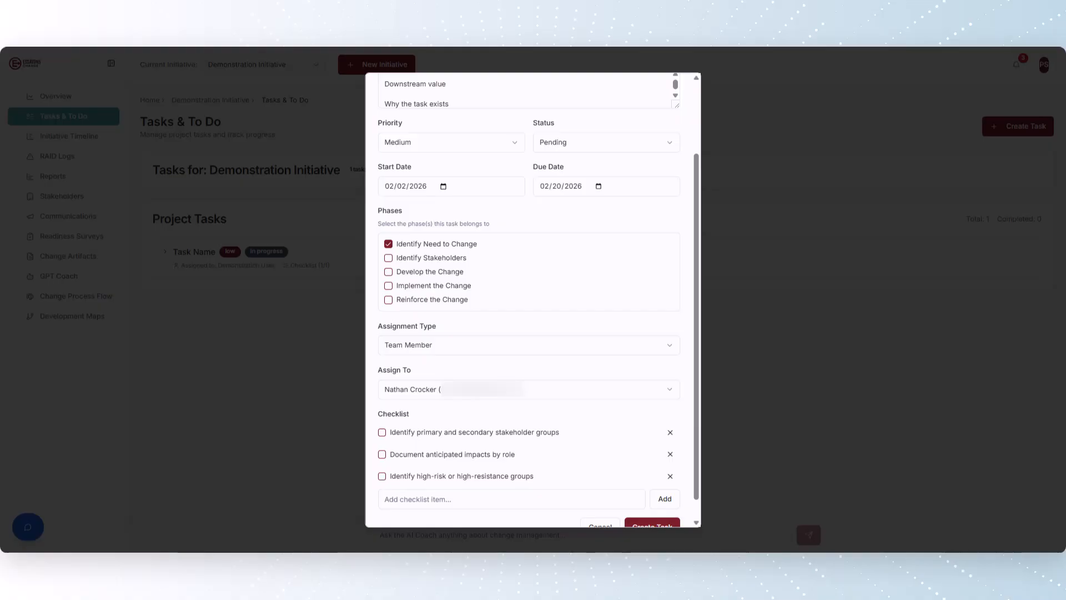
Step: Add the checklist items "Capture support needs (training, communication, tools)" and "Validate findings with functional leaders", and create the task
{"action": "left_click", "coordinate": [564, 498]}
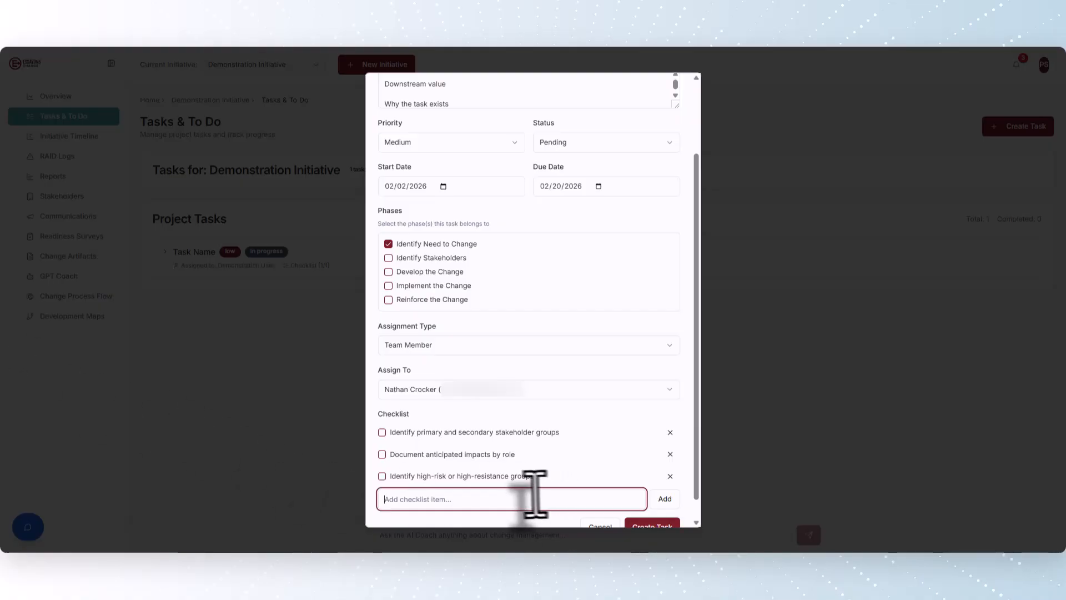
{"action": "type", "text": "Capture support needs (training, communication, tools)"}
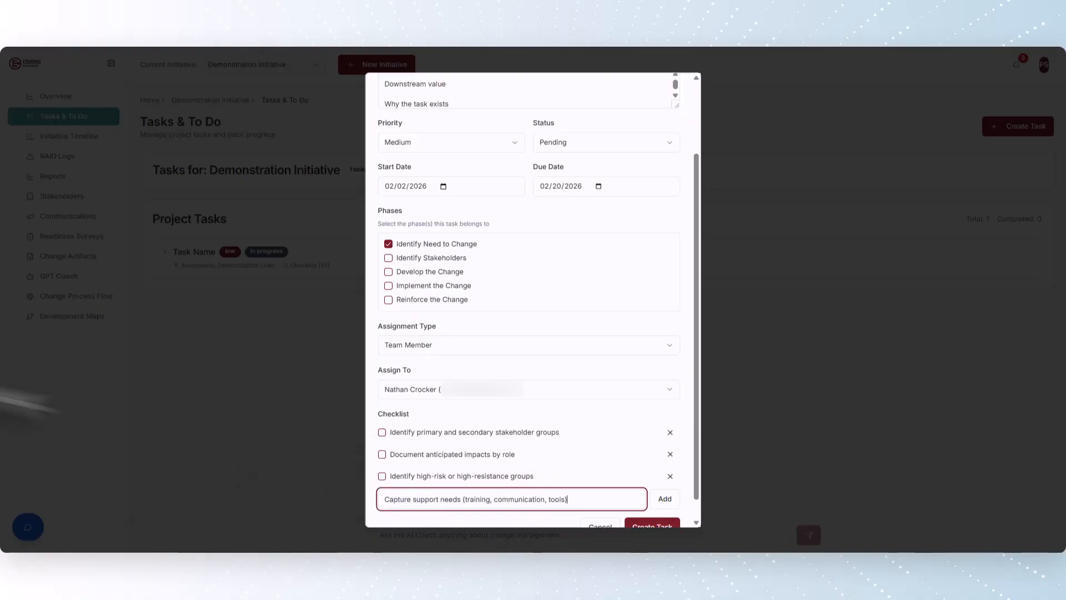
{"action": "left_click", "coordinate": [665, 499]}
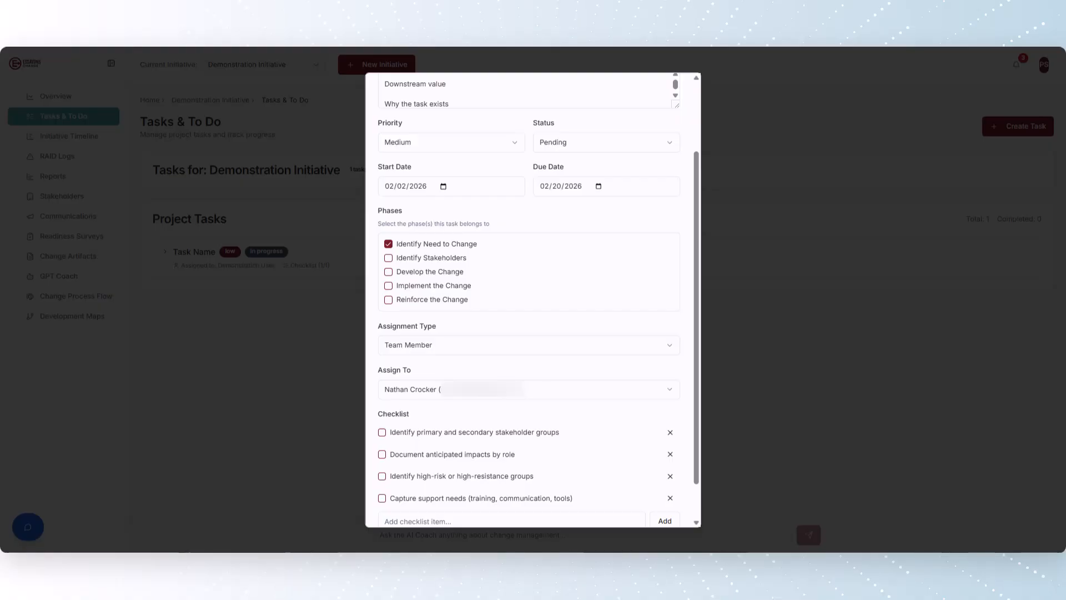
{"action": "scroll", "coordinate": [476, 488], "scroll_direction": "down", "scroll_amount": 2}
{"action": "left_click", "coordinate": [476, 478]}
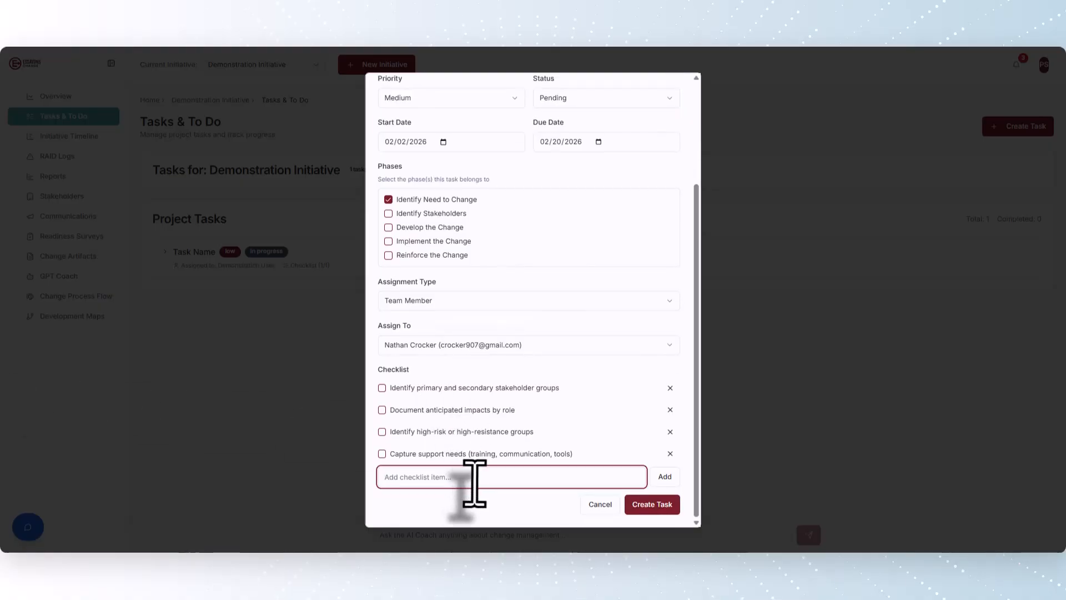
{"action": "type", "text": "Validate findings with functional leaders"}
{"action": "left_click", "coordinate": [665, 476]}
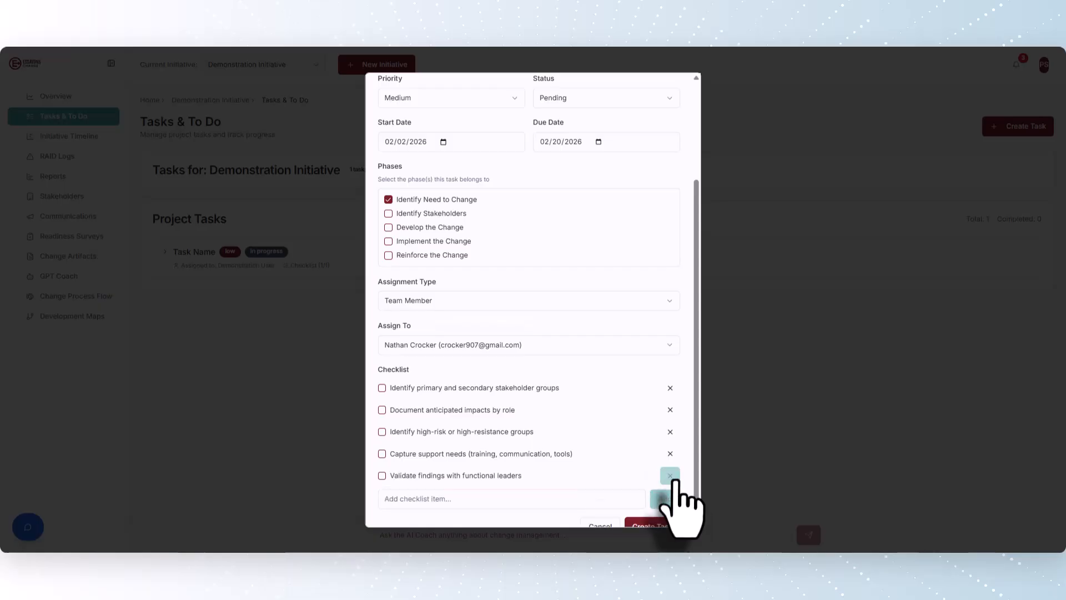
{"action": "scroll", "coordinate": [568, 456], "scroll_direction": "down", "scroll_amount": 1}
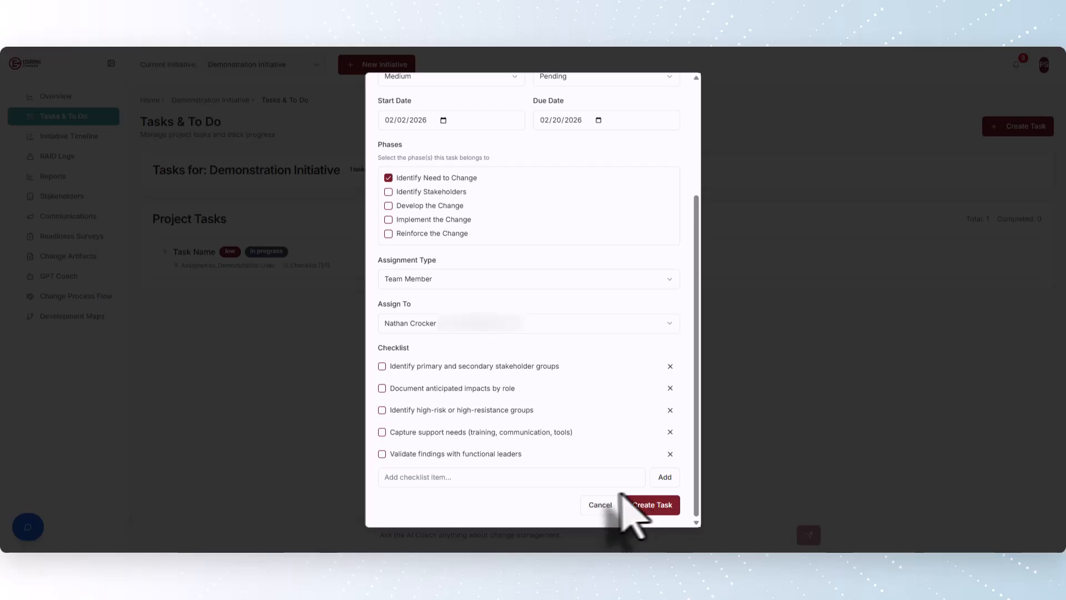
{"action": "left_click", "coordinate": [658, 506]}
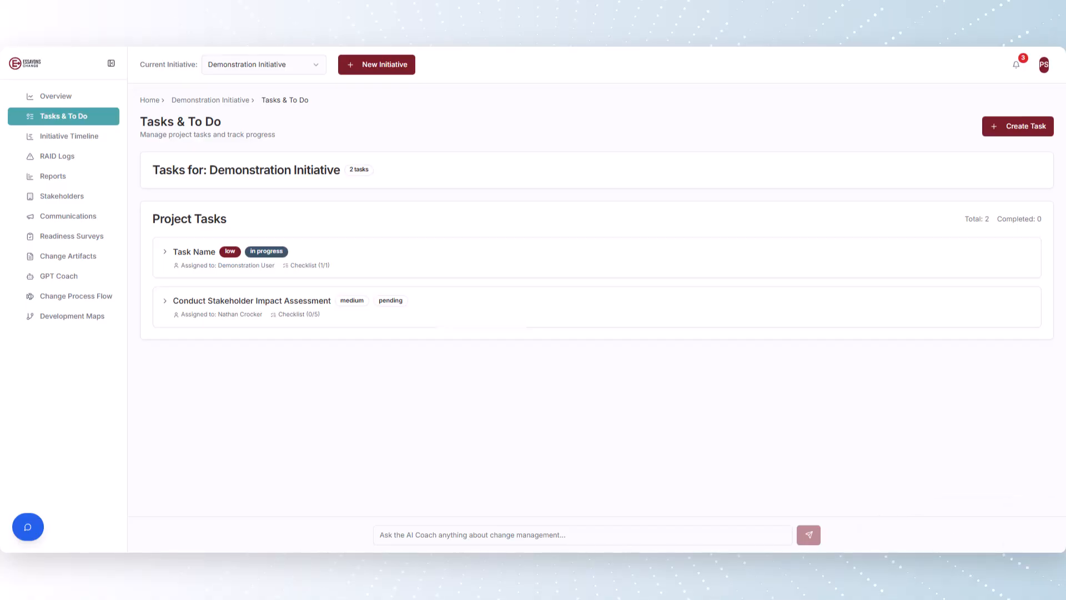
Step: Expand both project tasks to review their descriptions, due dates and checklists
{"action": "left_click", "coordinate": [162, 251]}
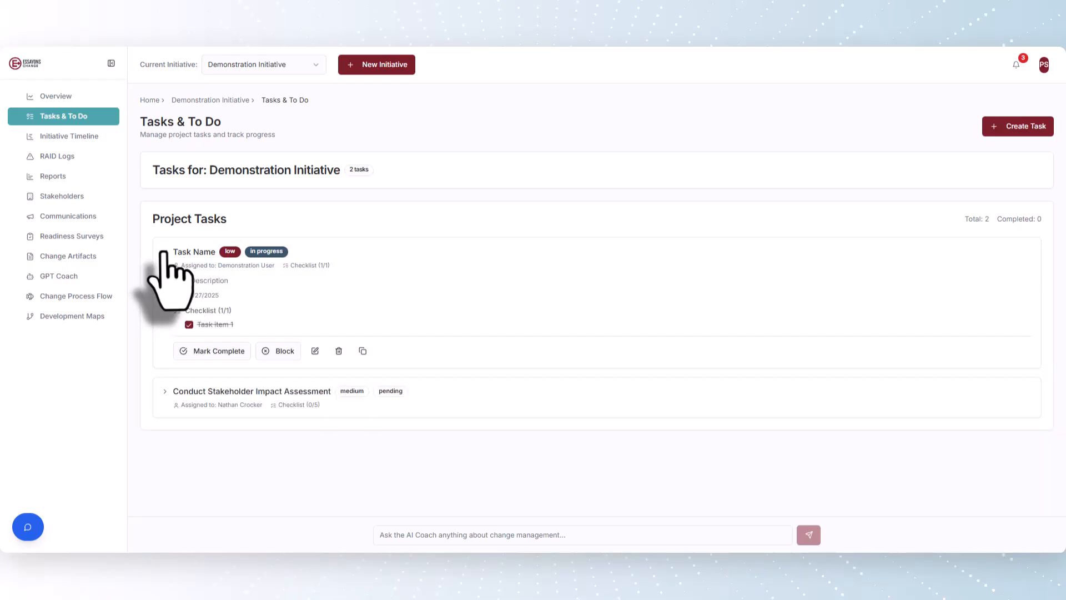
{"action": "left_click", "coordinate": [164, 392]}
{"action": "scroll", "coordinate": [210, 464], "scroll_direction": "down", "scroll_amount": 2}
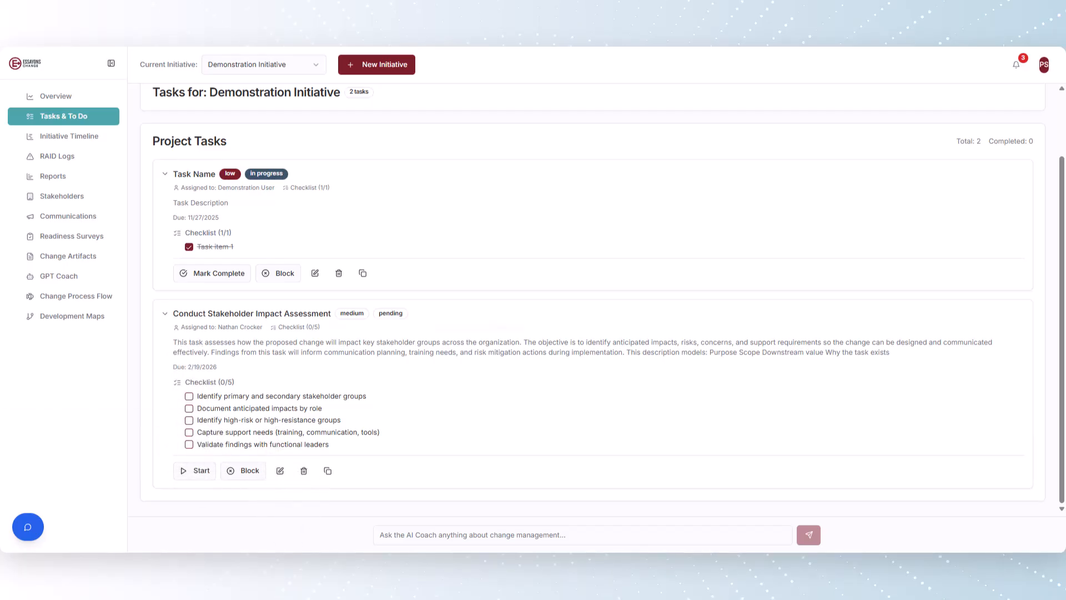
Step: Tick and untick "Identify primary and secondary stakeholder groups" in the stakeholder impact task, and advance its status through in progress to completed
{"action": "left_click", "coordinate": [189, 397]}
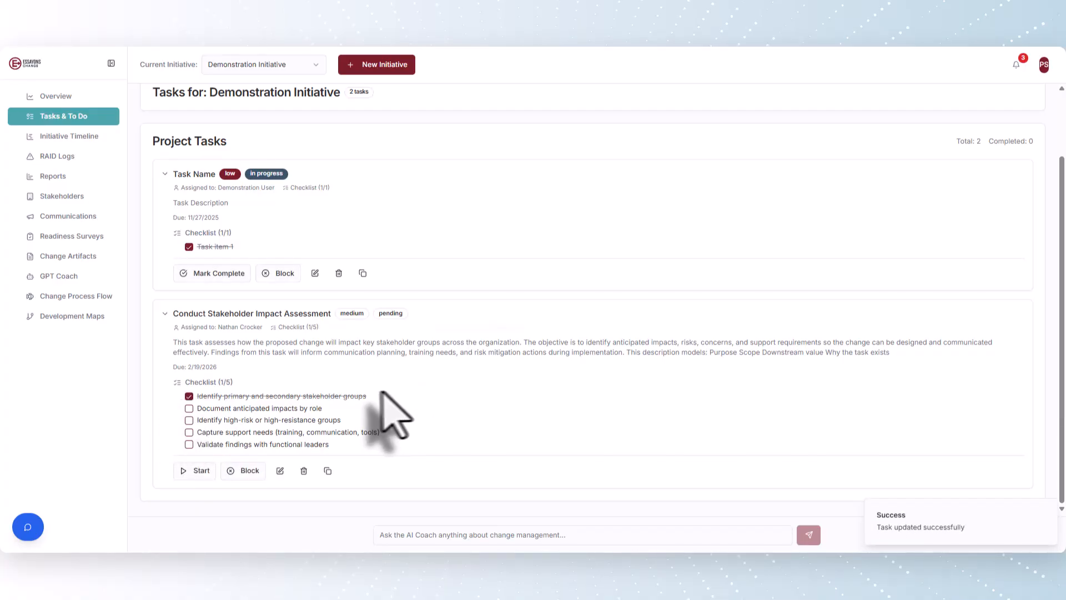
{"action": "left_click", "coordinate": [189, 397]}
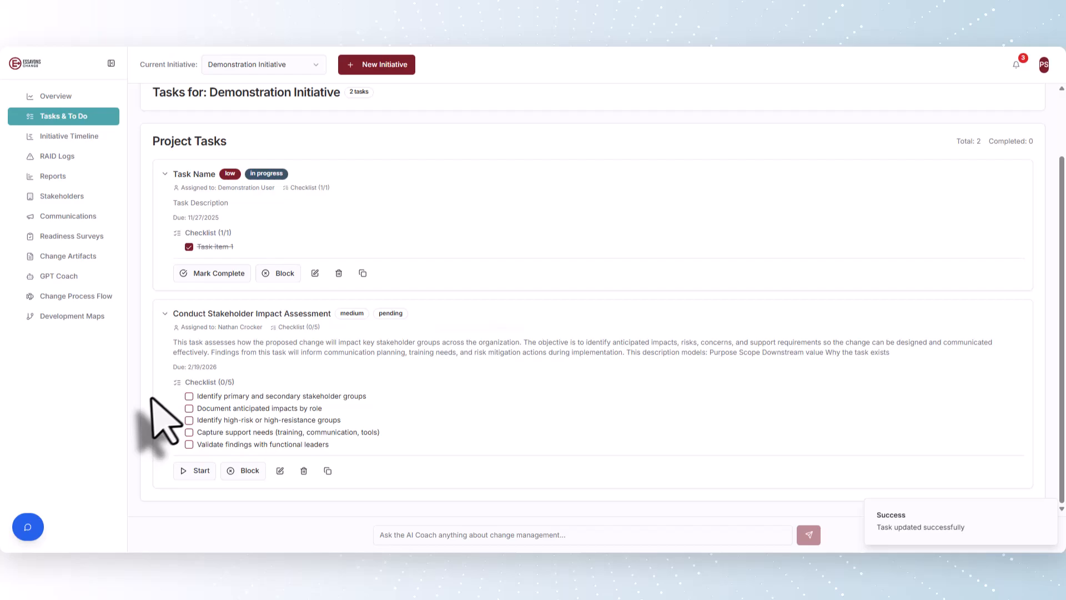
{"action": "left_click", "coordinate": [193, 473]}
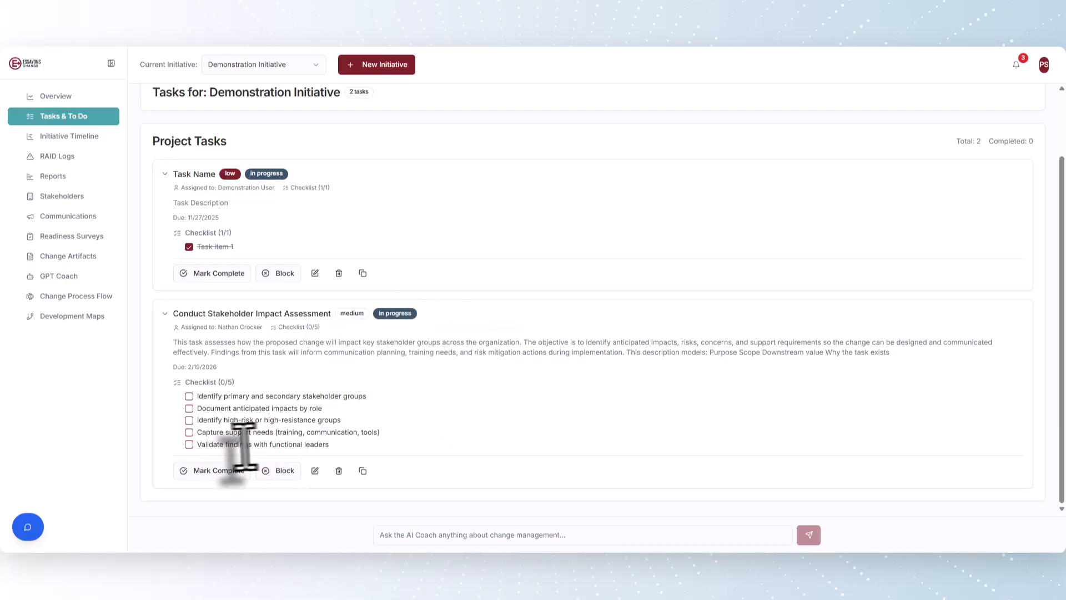
{"action": "left_click", "coordinate": [225, 471]}
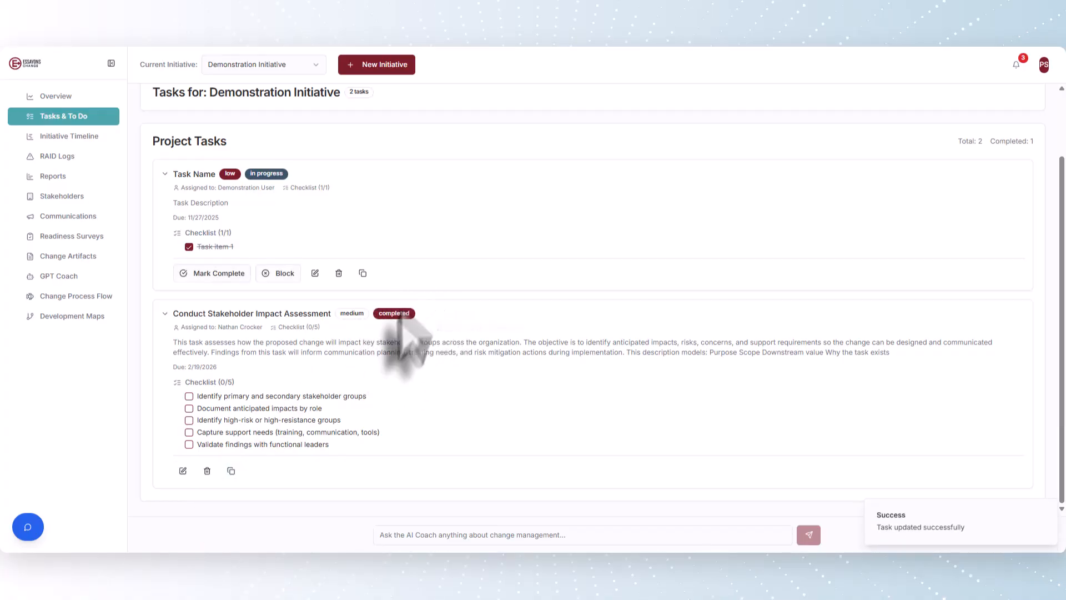
Step: Edit the Conduct Stakeholder Impact Assessment task to set its status to Pending and save it
{"action": "left_click", "coordinate": [182, 471]}
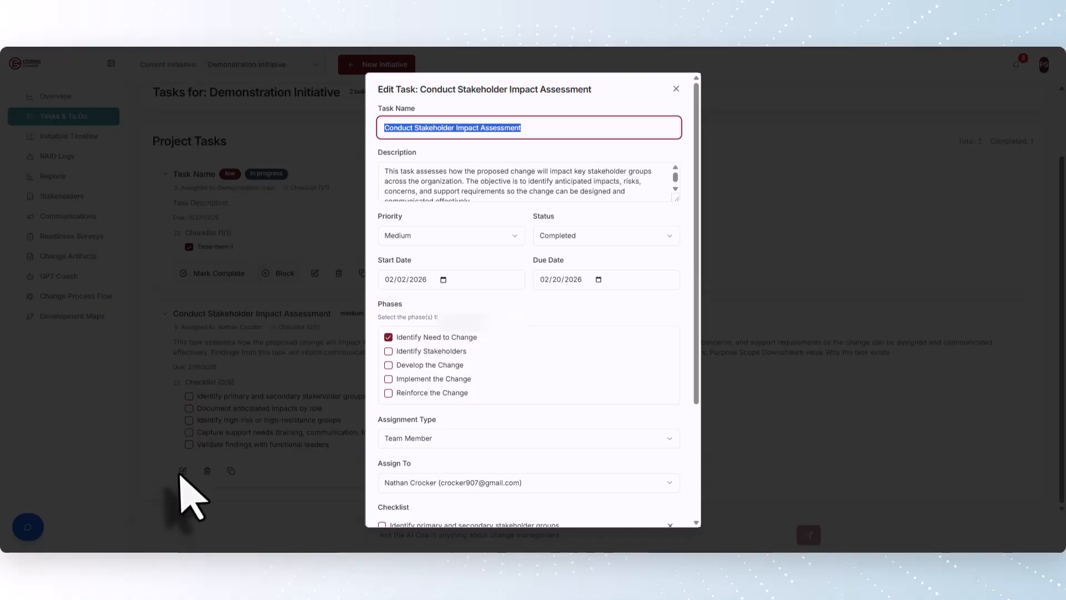
{"action": "left_click", "coordinate": [580, 236]}
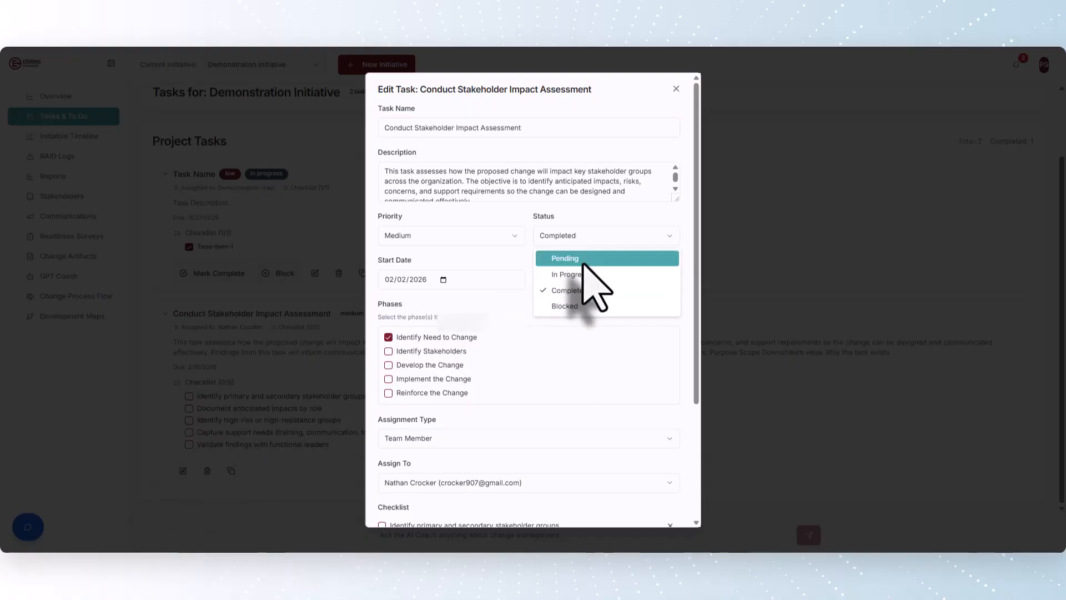
{"action": "left_click", "coordinate": [582, 260]}
{"action": "scroll", "coordinate": [555, 506], "scroll_direction": "down", "scroll_amount": 3}
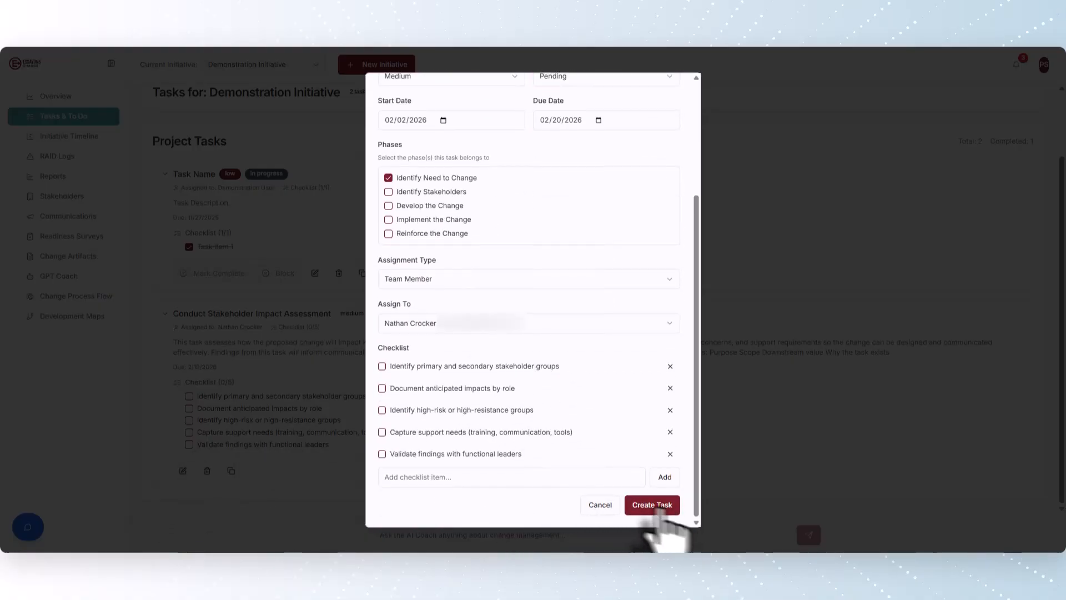
{"action": "left_click", "coordinate": [657, 510]}
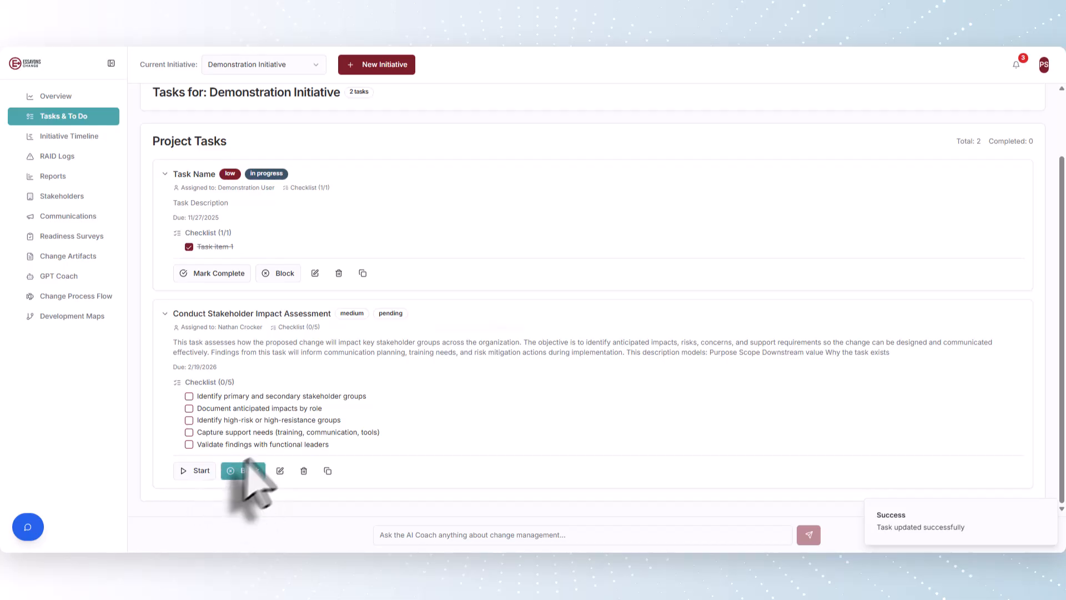
Step: Mark the Conduct Stakeholder Impact Assessment task as blocked and review its edit form without saving changes
{"action": "left_click", "coordinate": [247, 472]}
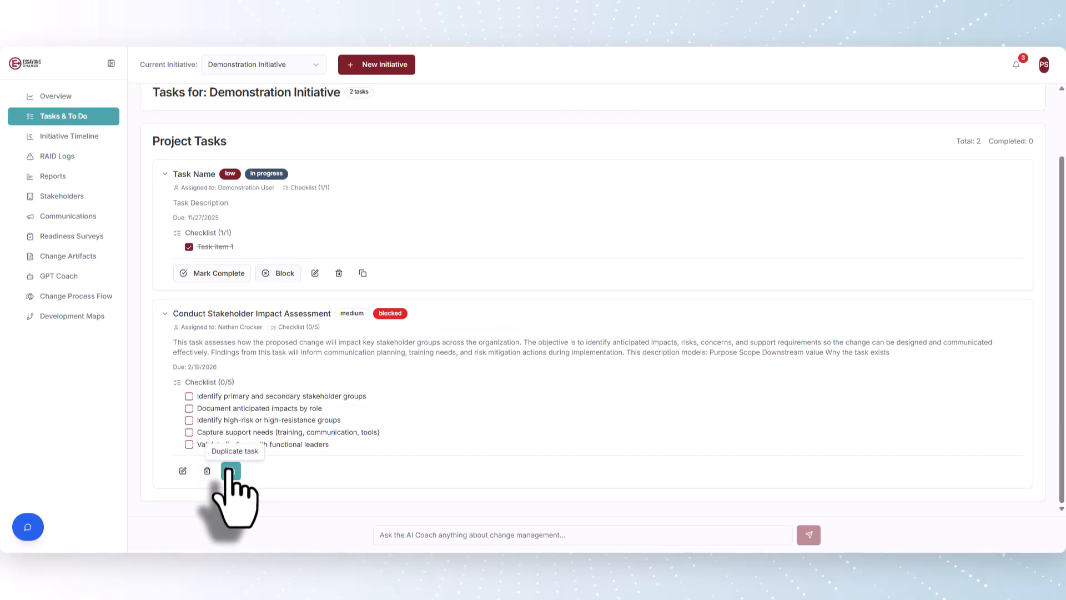
{"action": "left_click", "coordinate": [183, 471]}
{"action": "scroll", "coordinate": [607, 311], "scroll_direction": "down", "scroll_amount": 3}
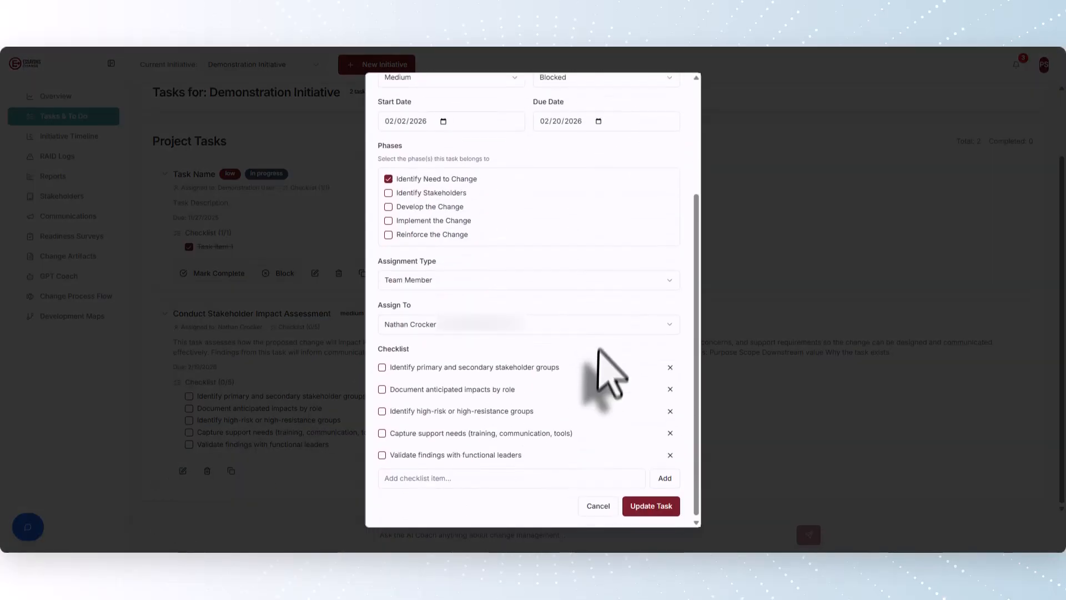
{"action": "scroll", "coordinate": [605, 366], "scroll_direction": "up", "scroll_amount": 2}
{"action": "scroll", "coordinate": [599, 360], "scroll_direction": "up", "scroll_amount": 1}
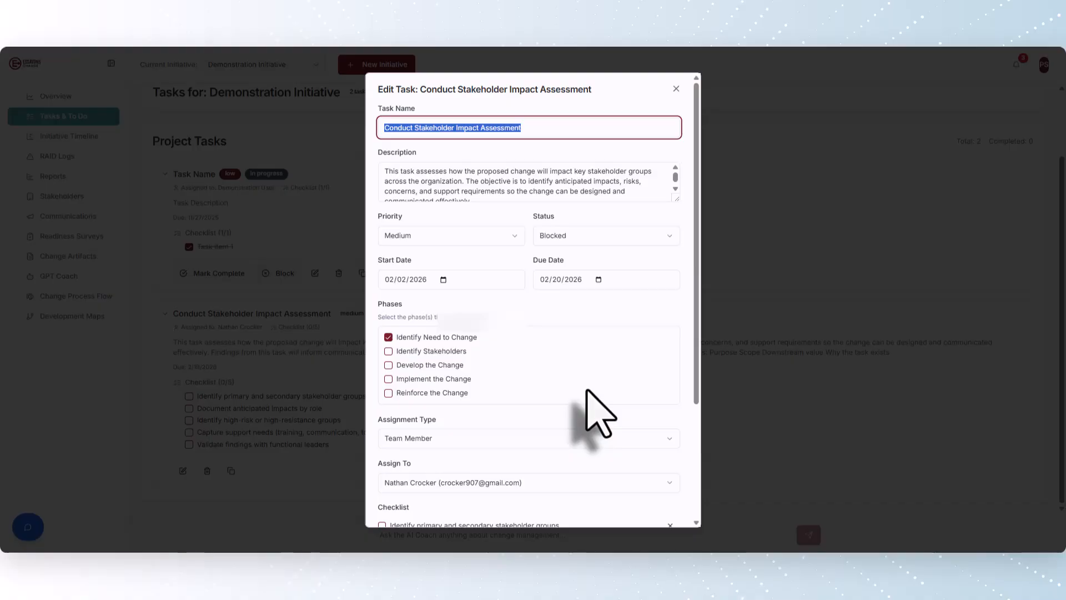
{"action": "scroll", "coordinate": [500, 411], "scroll_direction": "down", "scroll_amount": 3}
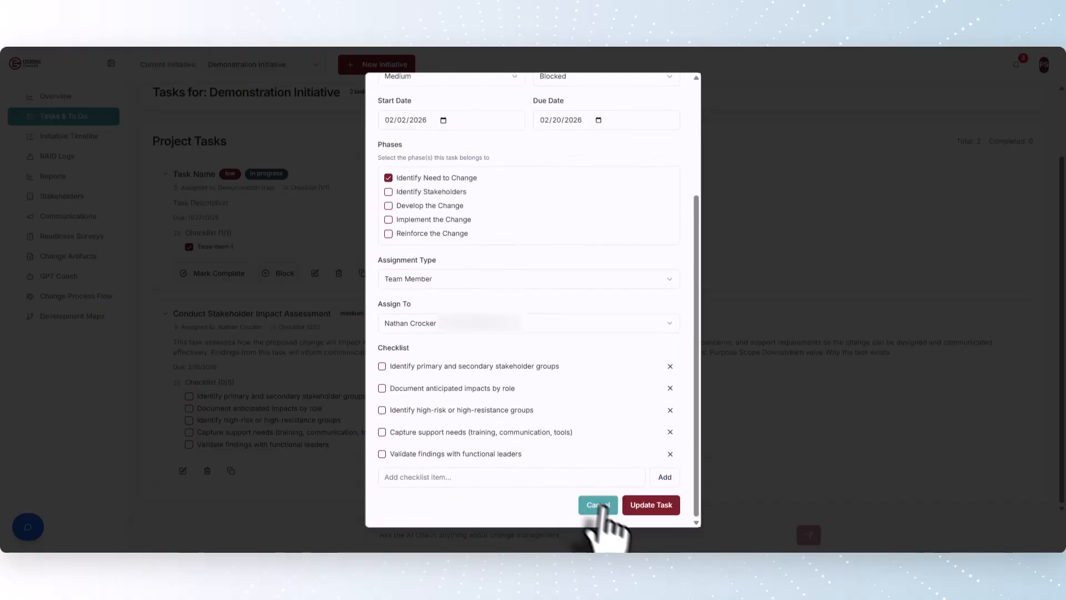
{"action": "left_click", "coordinate": [599, 506]}
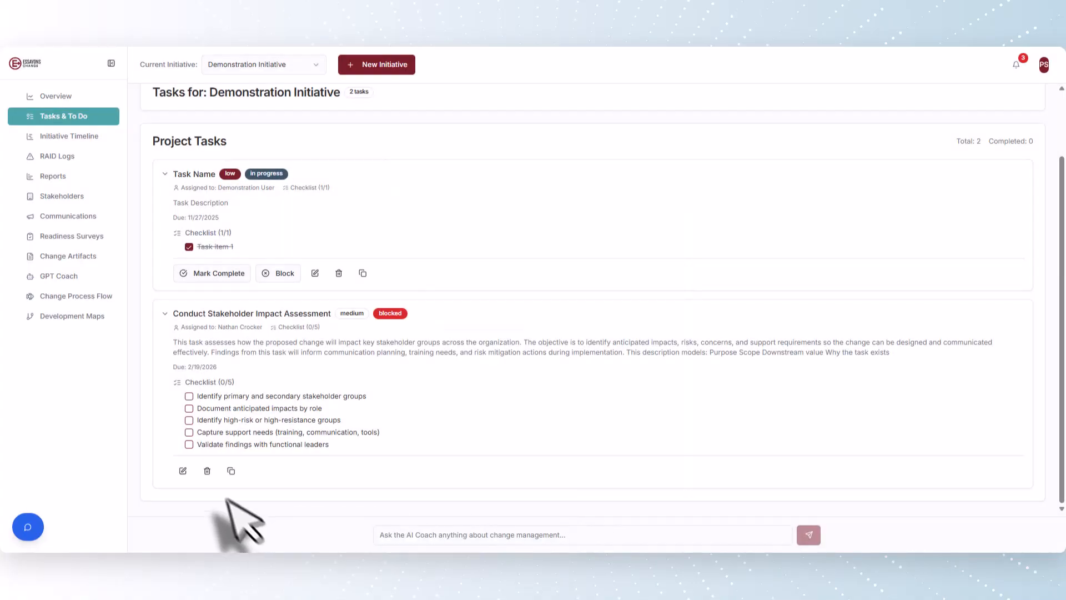
Step: Request deletion of the Conduct Stakeholder Impact Assessment task and cancel it at the confirmation
{"action": "left_click", "coordinate": [207, 471]}
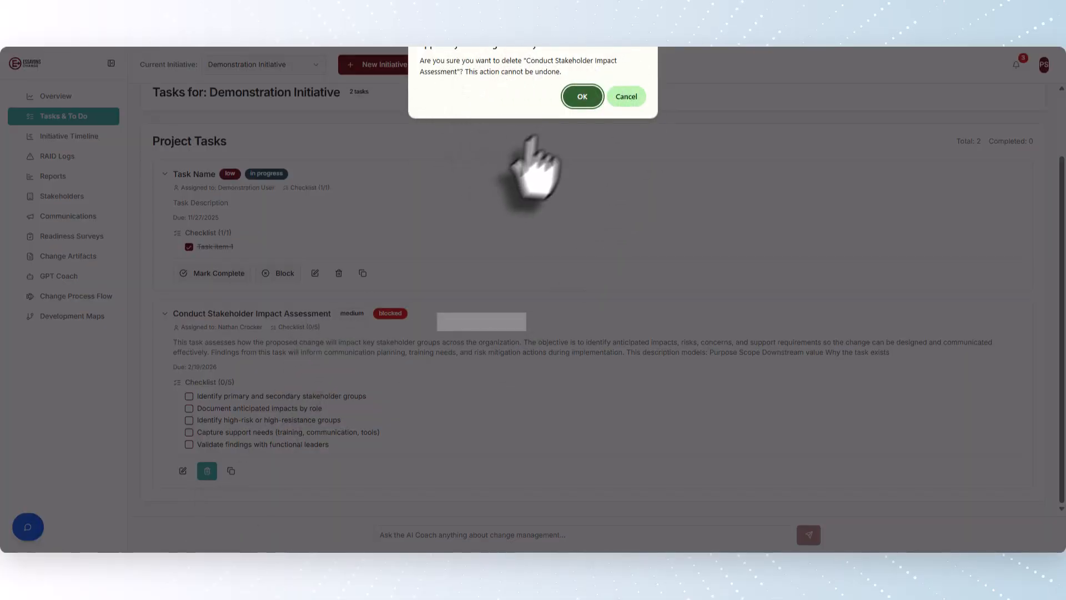
{"action": "left_click", "coordinate": [627, 96]}
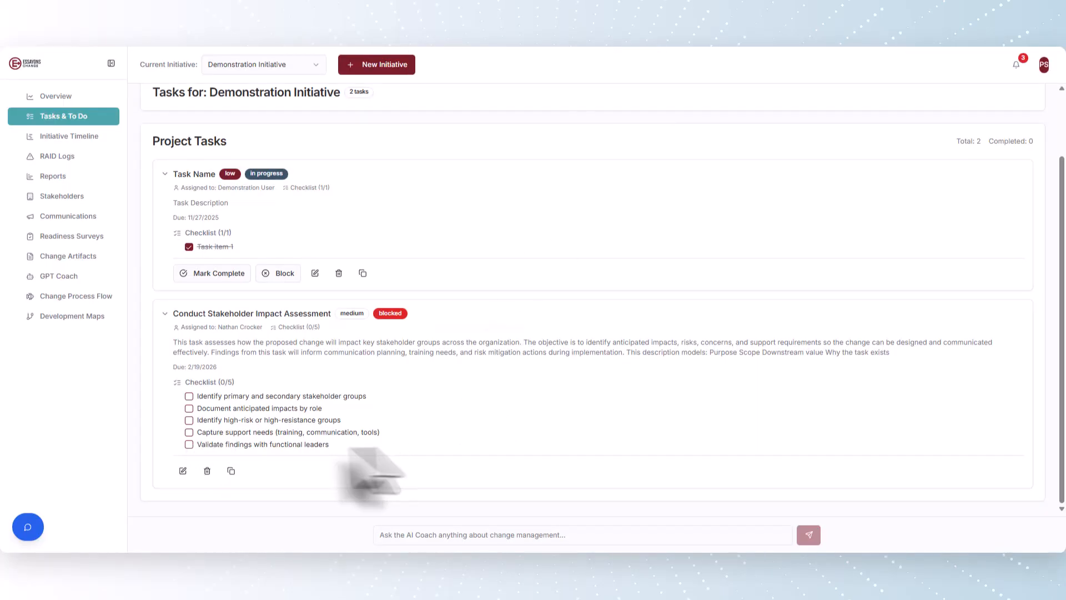
Step: Duplicate the Conduct Stakeholder Impact Assessment task and expand the copy to compare it with the original
{"action": "left_click", "coordinate": [231, 471]}
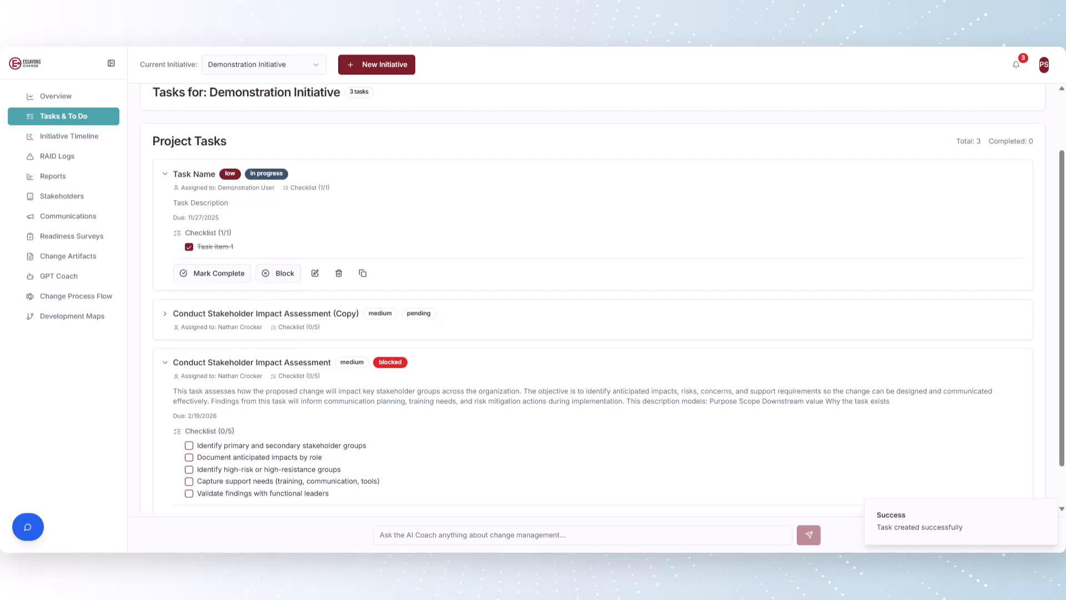
{"action": "left_click", "coordinate": [165, 314]}
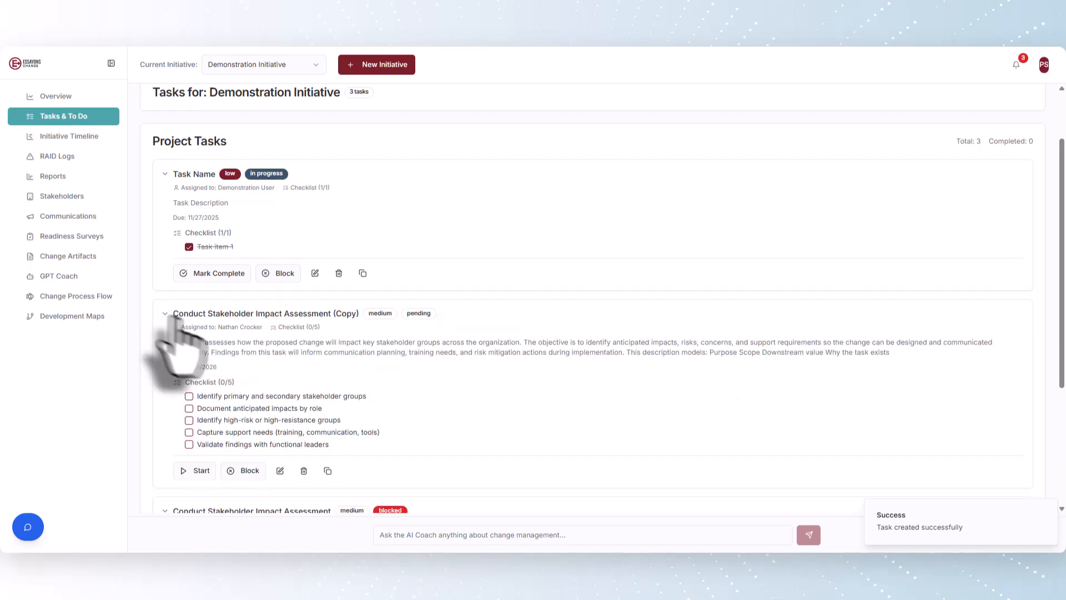
{"action": "scroll", "coordinate": [286, 357], "scroll_direction": "down", "scroll_amount": 3}
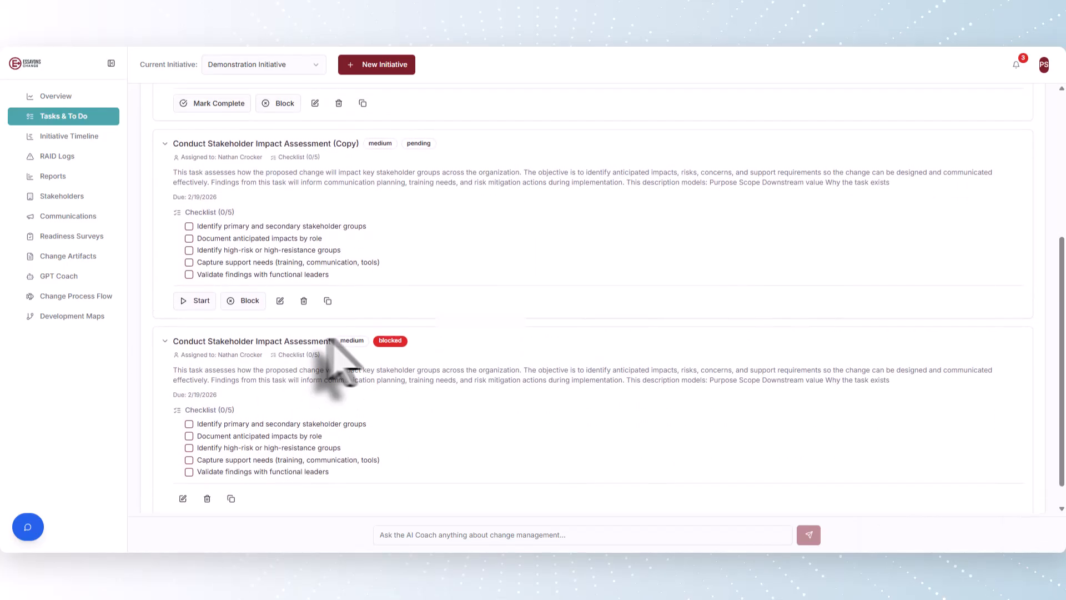
Step: Review the copied task's status, dates, phases, assignee and checklist in its edit form, and close it without saving
{"action": "scroll", "coordinate": [333, 340], "scroll_direction": "up", "scroll_amount": 1}
{"action": "left_click", "coordinate": [280, 328]}
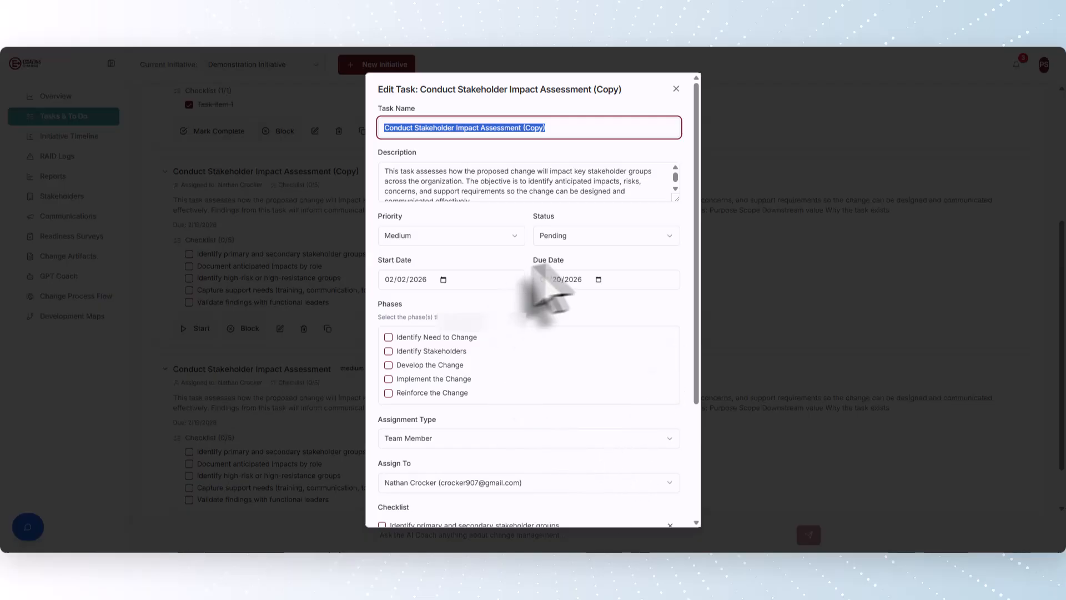
{"action": "scroll", "coordinate": [497, 383], "scroll_direction": "down", "scroll_amount": 3}
{"action": "scroll", "coordinate": [500, 411], "scroll_direction": "up", "scroll_amount": 3}
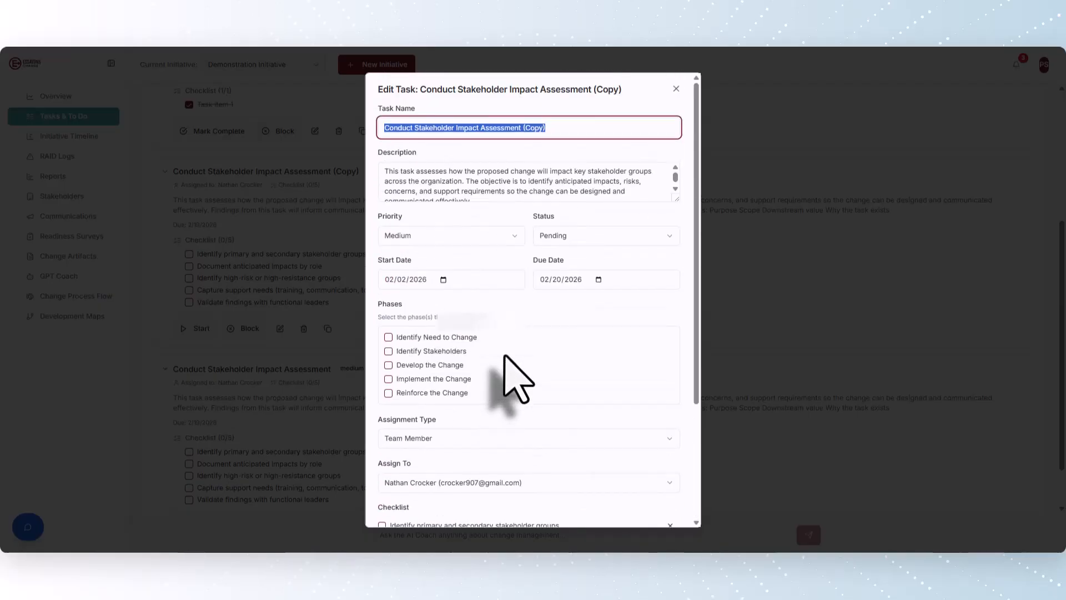
{"action": "scroll", "coordinate": [507, 361], "scroll_direction": "down", "scroll_amount": 3}
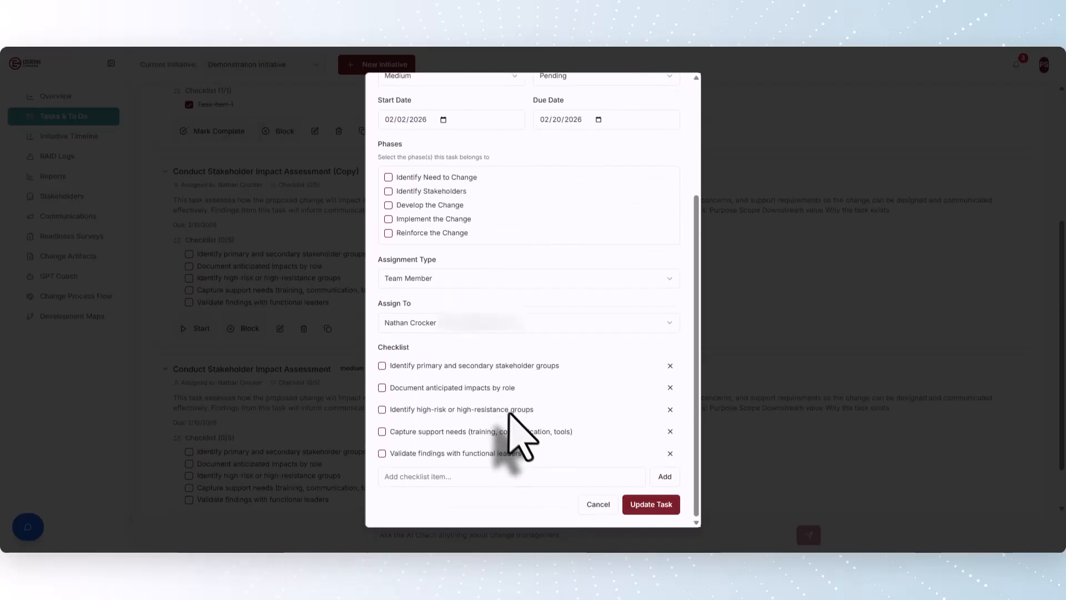
{"action": "left_click", "coordinate": [595, 509]}
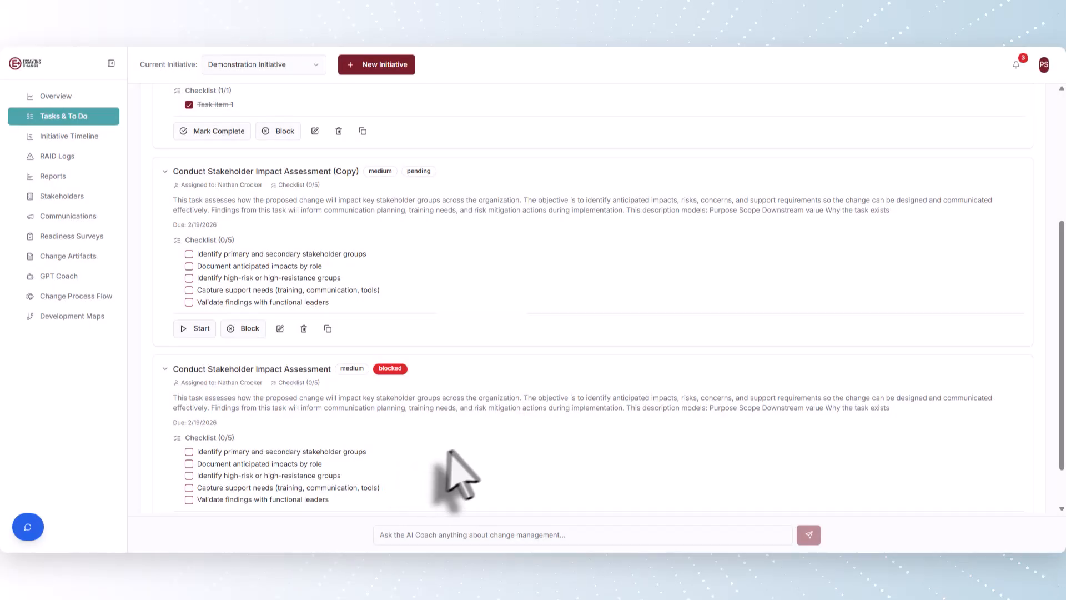